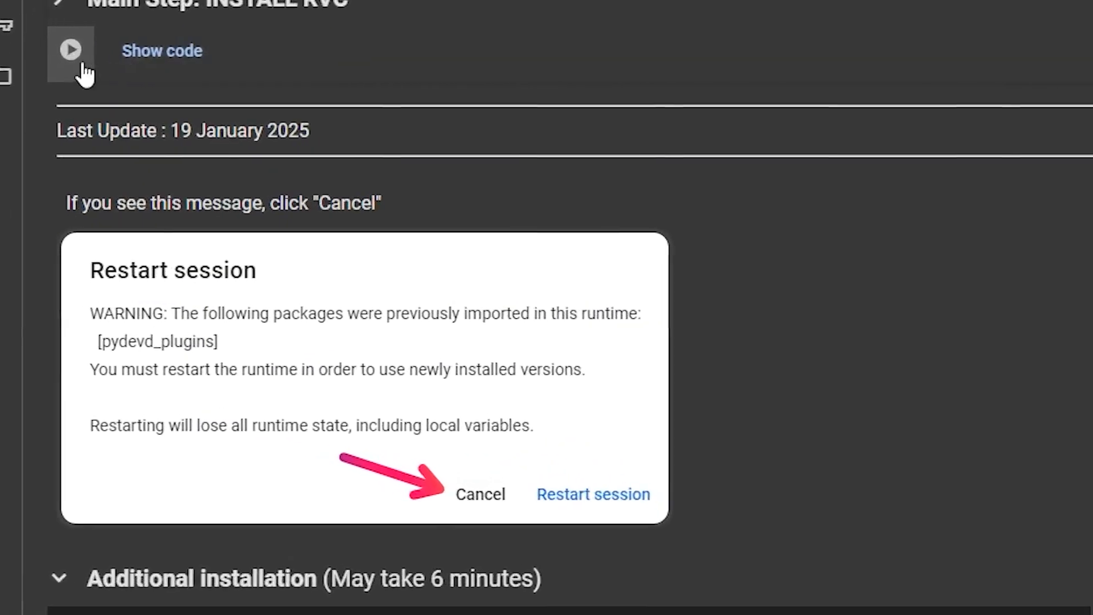
# Run the Main Step INSTALL RVC cell and, once it completes, the Additional installation cell
pyautogui.click(75, 181)
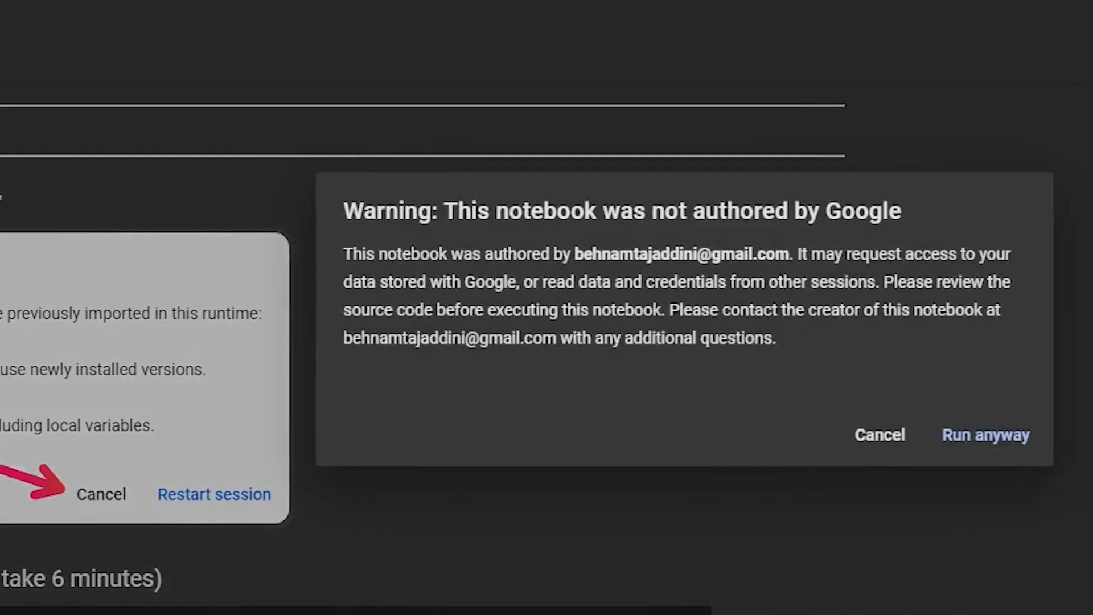
pyautogui.click(985, 438)
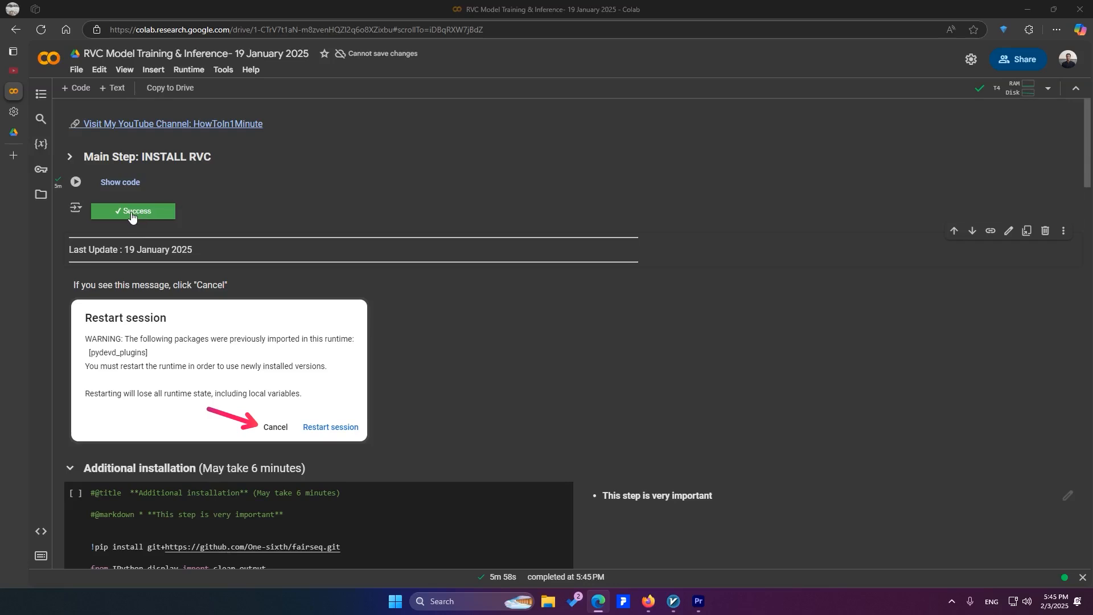
pyautogui.scroll(-2, 103, 296)
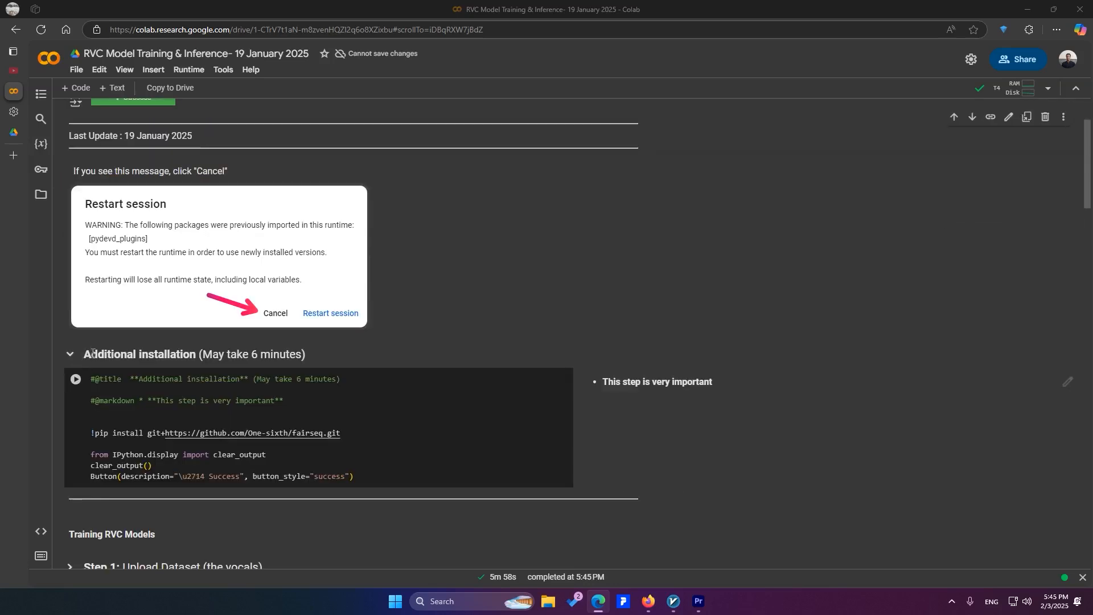
pyautogui.click(78, 380)
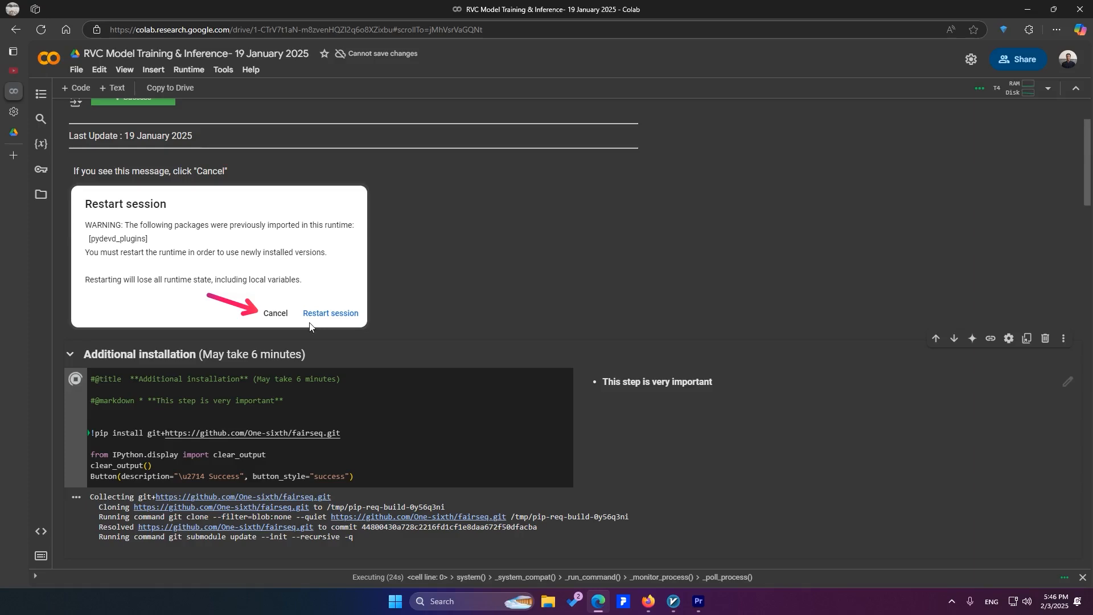
# Run the Step 1 Upload Dataset cell to load the audio upload interface
pyautogui.scroll(-2, 542, 424)
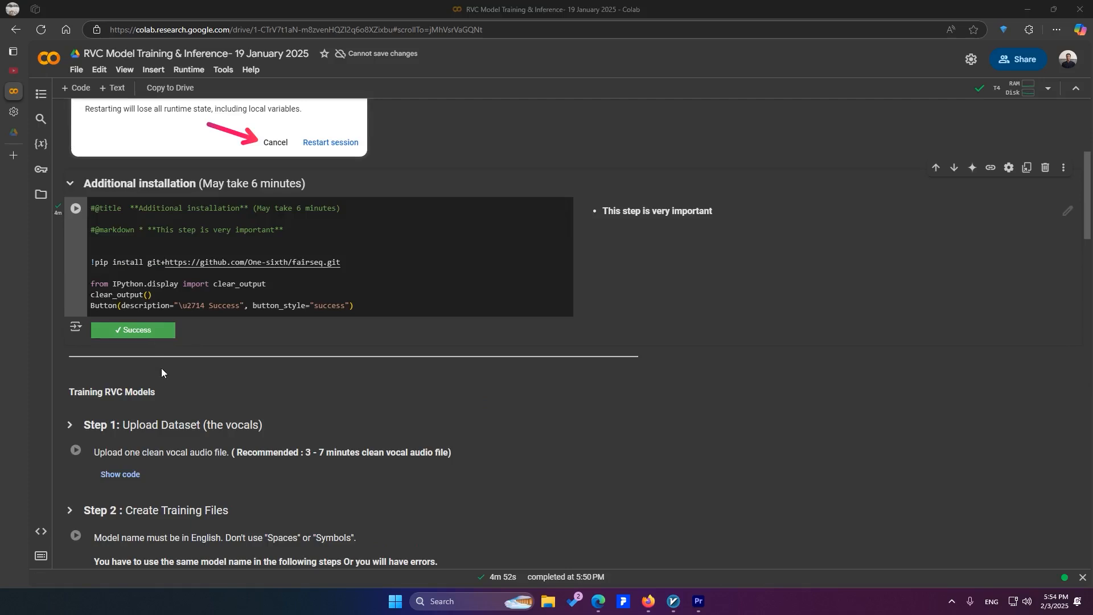
pyautogui.scroll(-1, 162, 373)
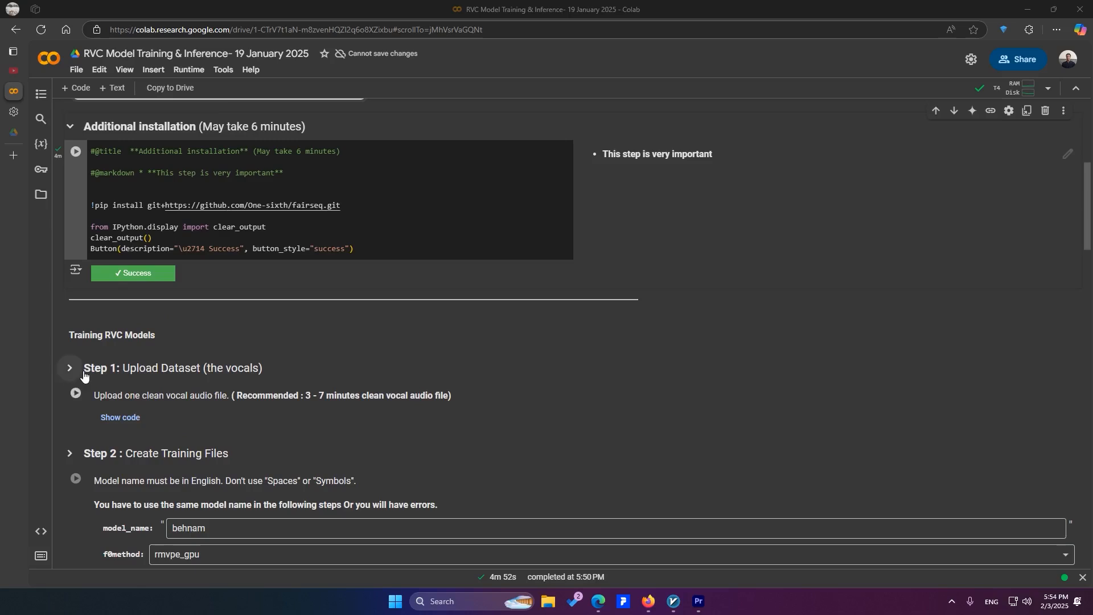
pyautogui.click(76, 392)
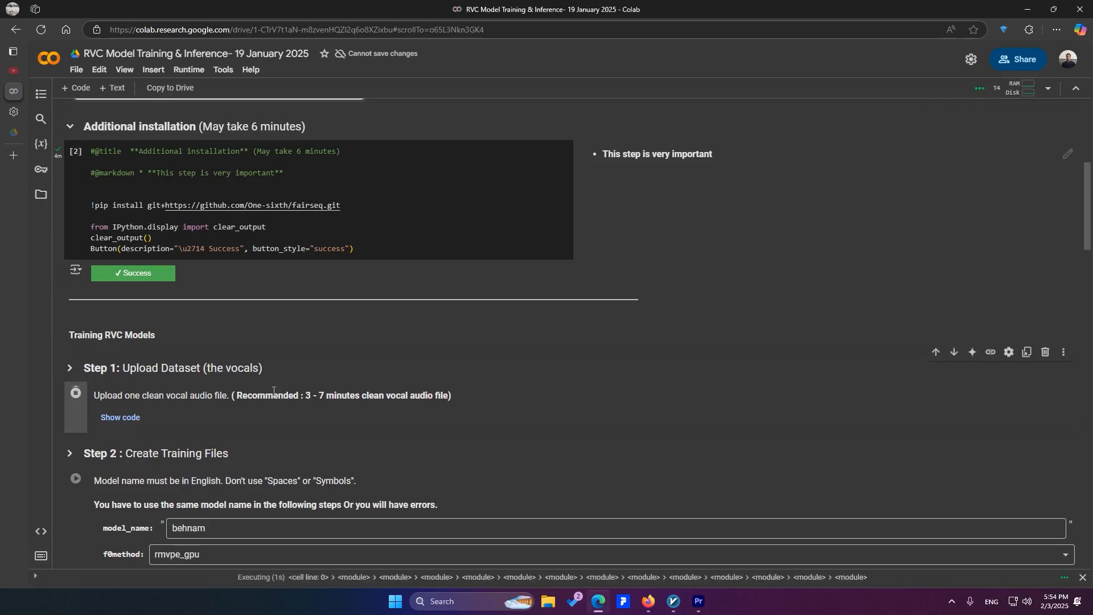
# Choose Google Drive as the upload method, paste the vocal file's sharing link as Drive URL and download it from Drive
pyautogui.scroll(-2, 273, 392)
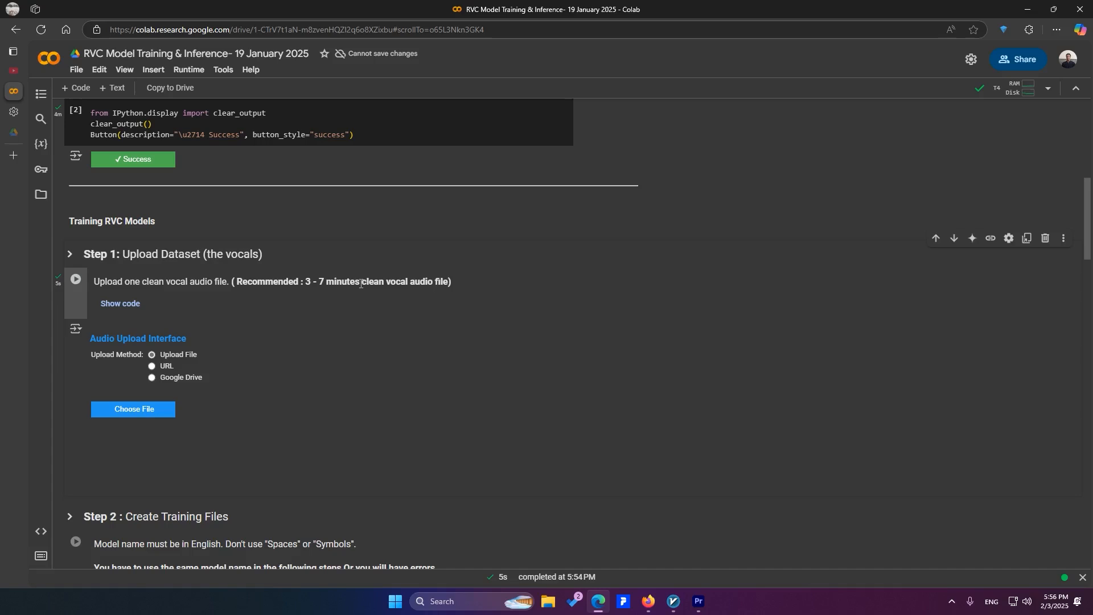
pyautogui.click(165, 365)
pyautogui.click(163, 378)
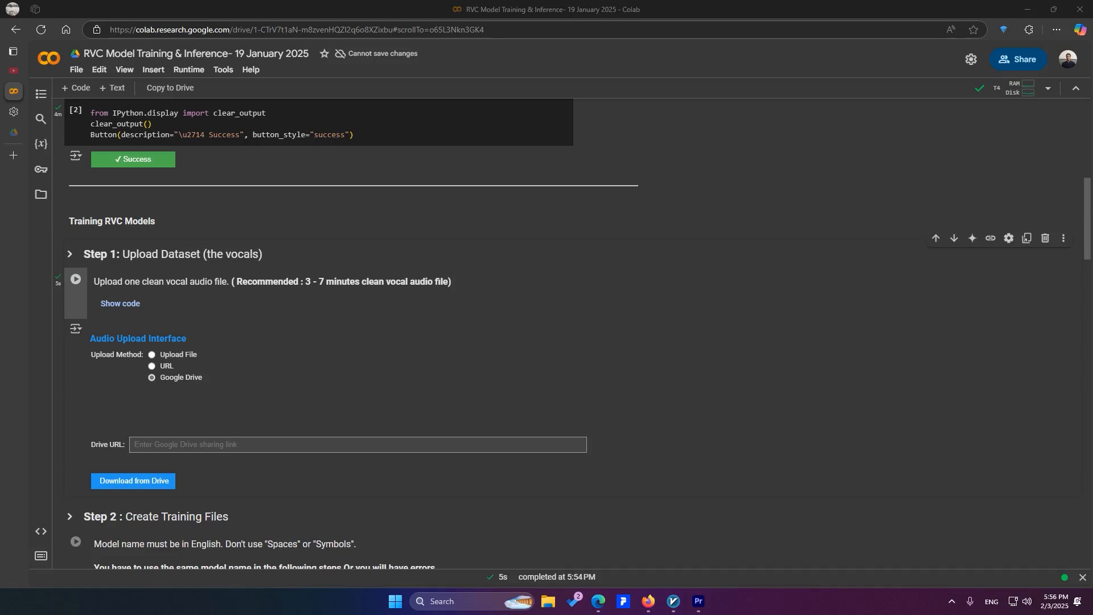
pyautogui.click(239, 450)
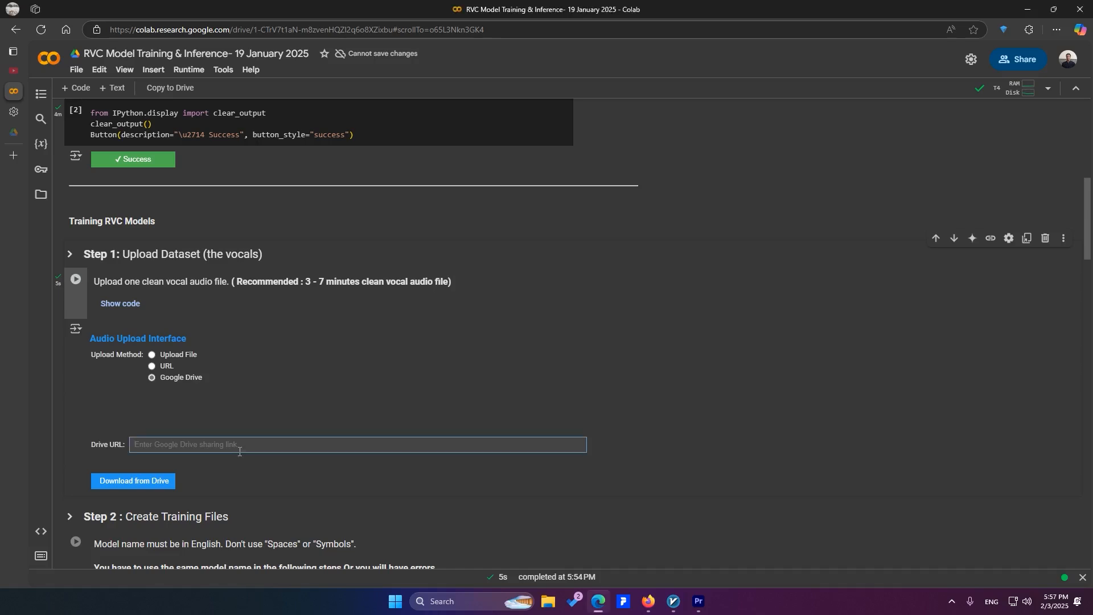
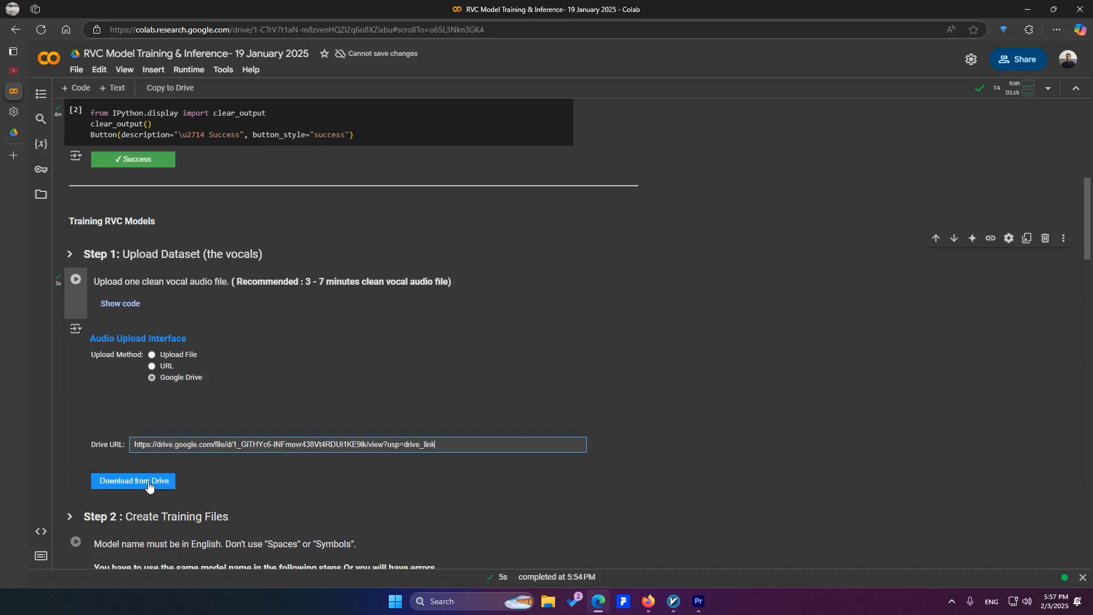
pyautogui.click(148, 483)
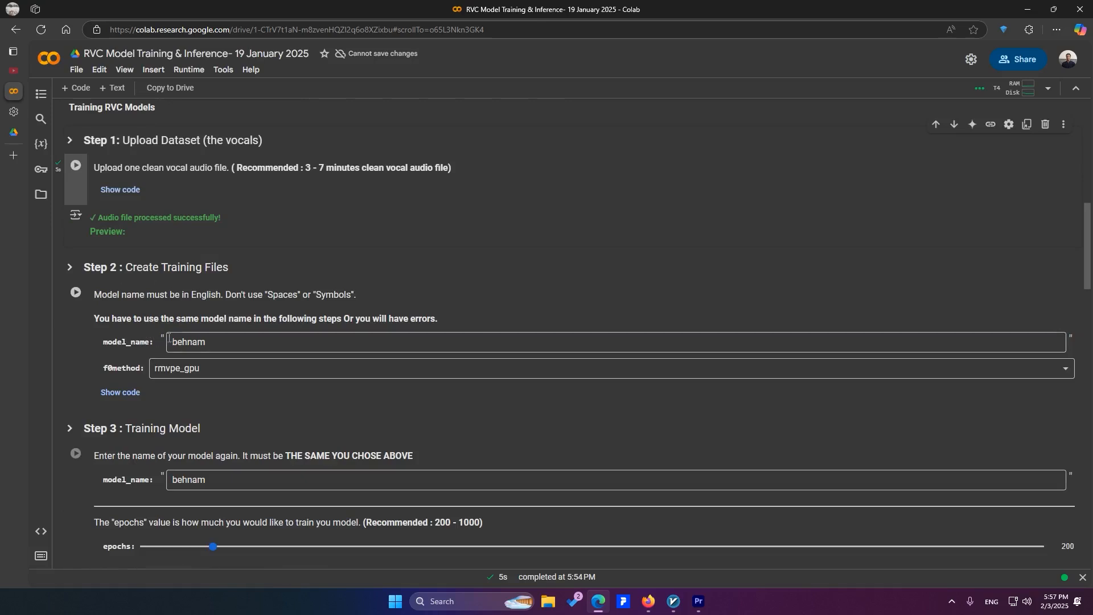
# Replace the model name in the Step 2 Create Training Files cell with "spiderman"
pyautogui.doubleClick(195, 347)
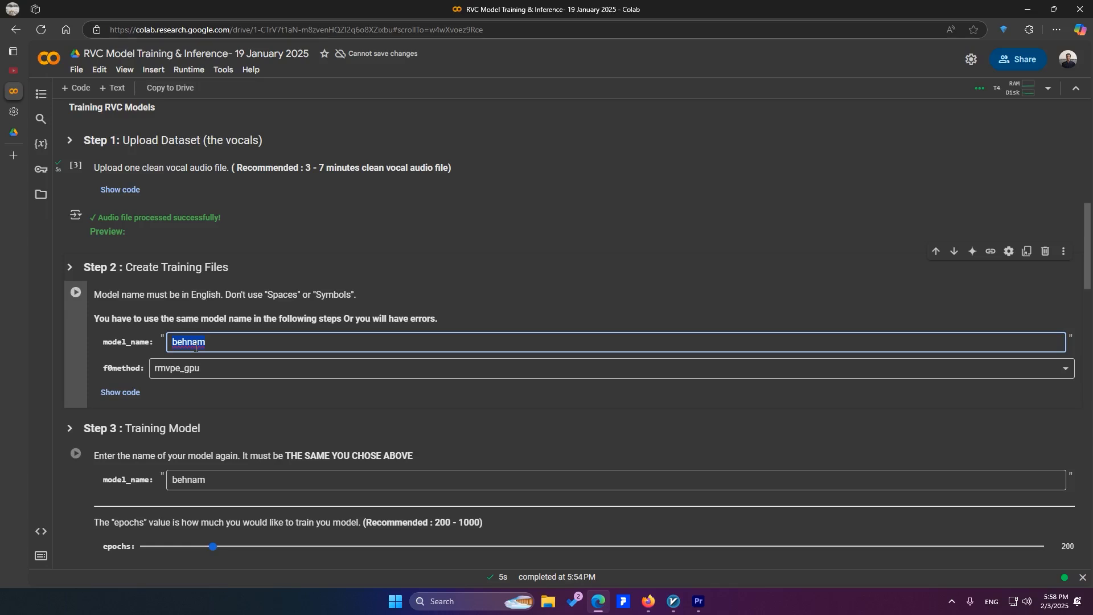
pyautogui.write('spiderman')
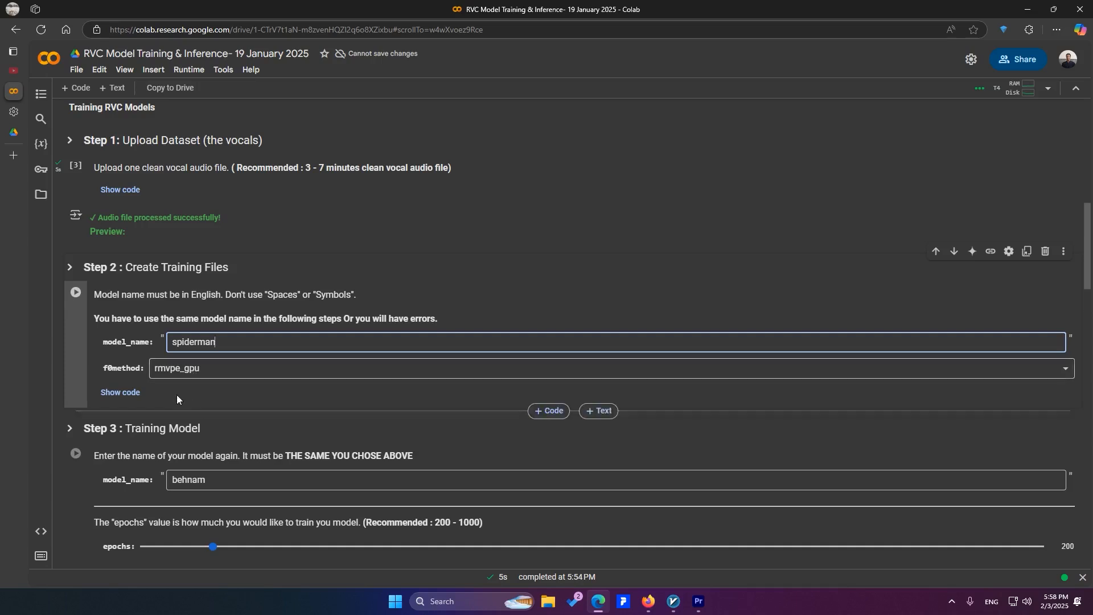
# Copy the model name "spiderman" from Step 2 into the model name of the Step 3 Training Model cell
pyautogui.click(196, 482)
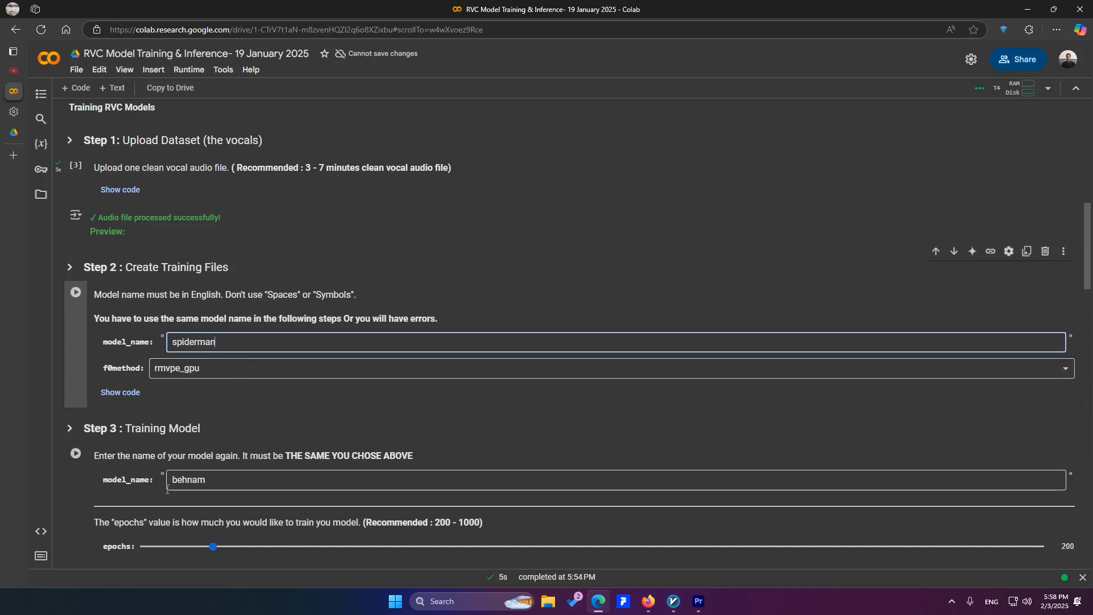
pyautogui.scroll(-2, 196, 483)
pyautogui.doubleClick(196, 385)
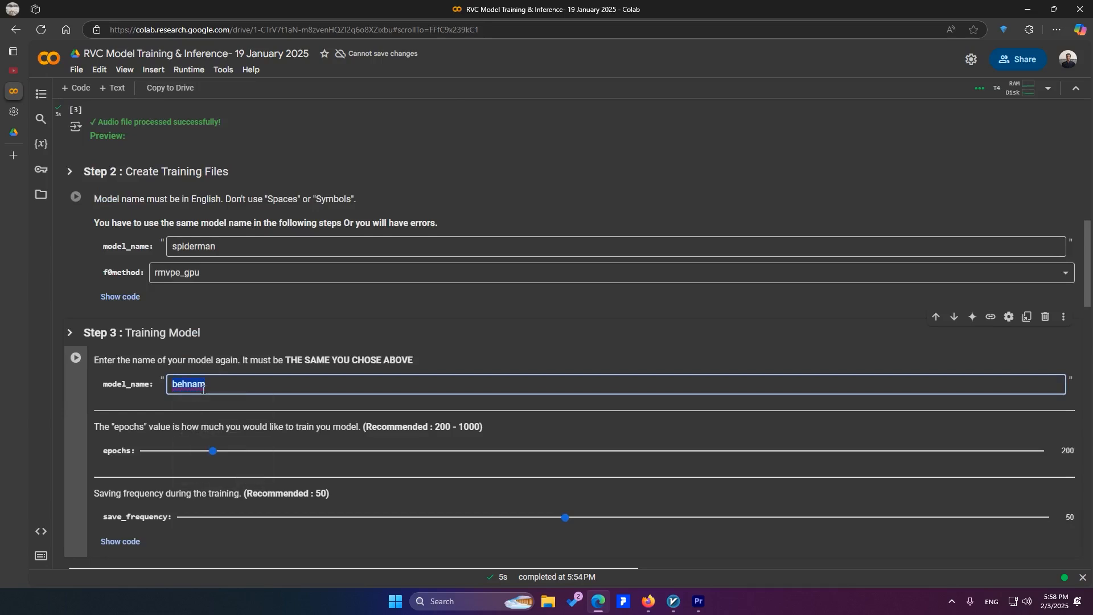
pyautogui.click(203, 250)
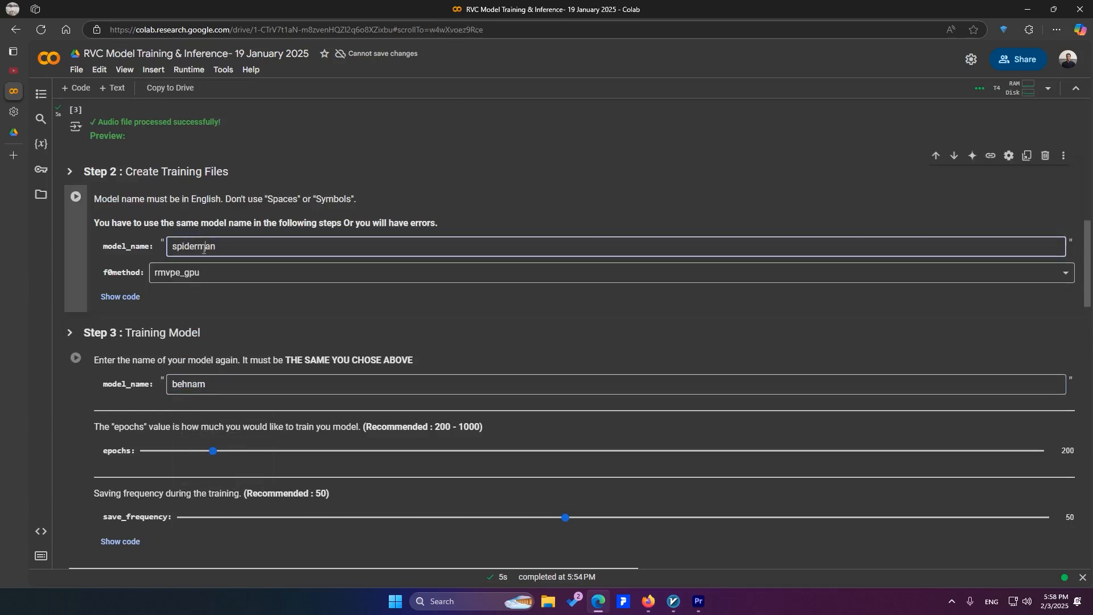
pyautogui.doubleClick(210, 379)
pyautogui.write('spiderman')
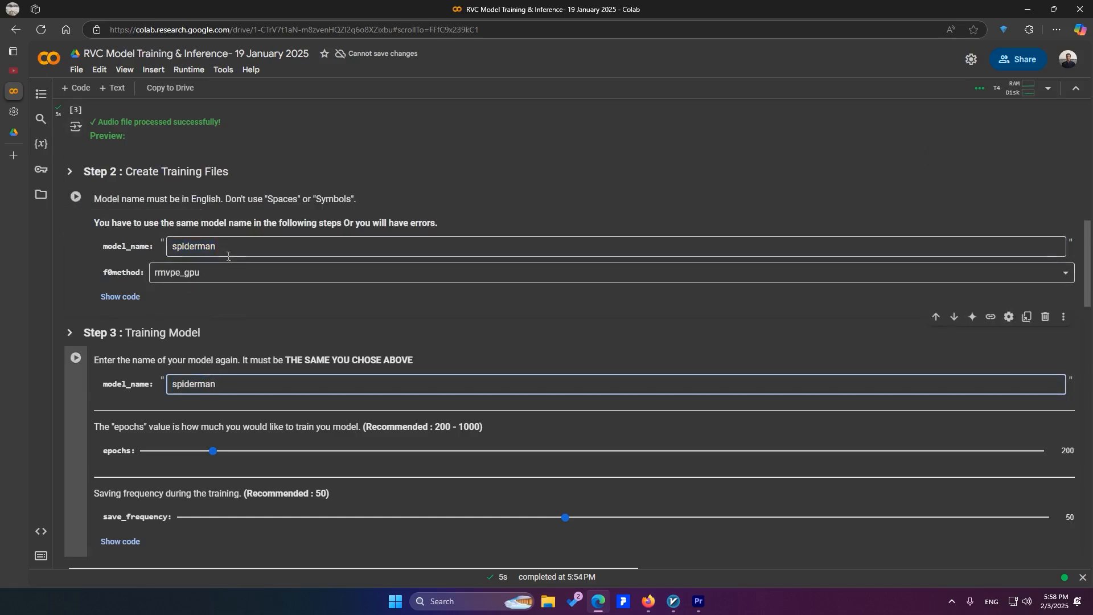
# Run the Step 2 Create Training Files cell and follow its output until processing completes
pyautogui.click(80, 201)
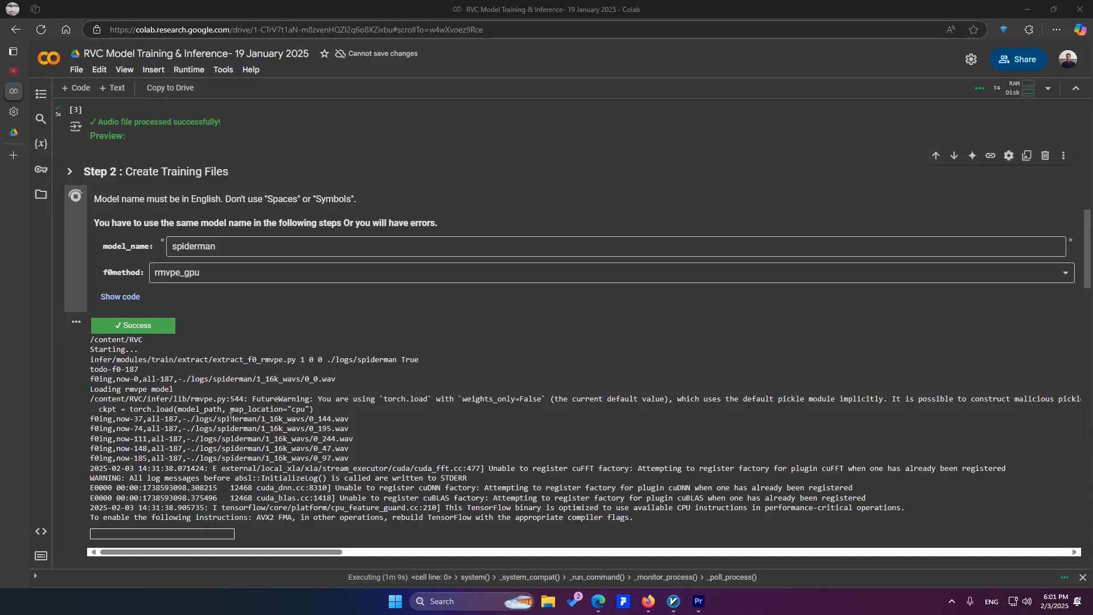
pyautogui.scroll(-7, 227, 419)
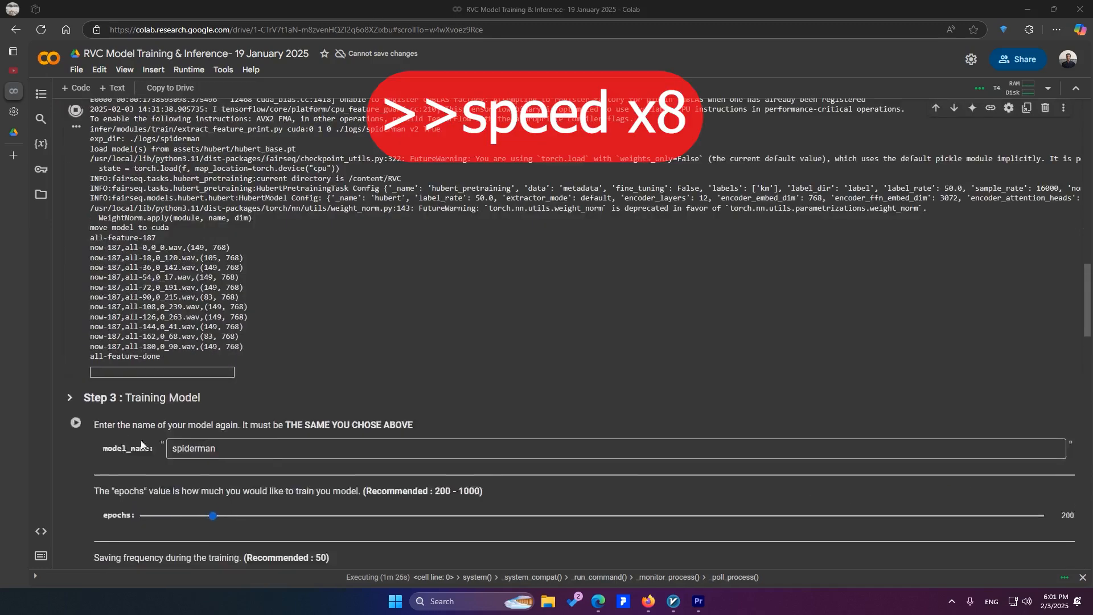
pyautogui.scroll(7, 163, 357)
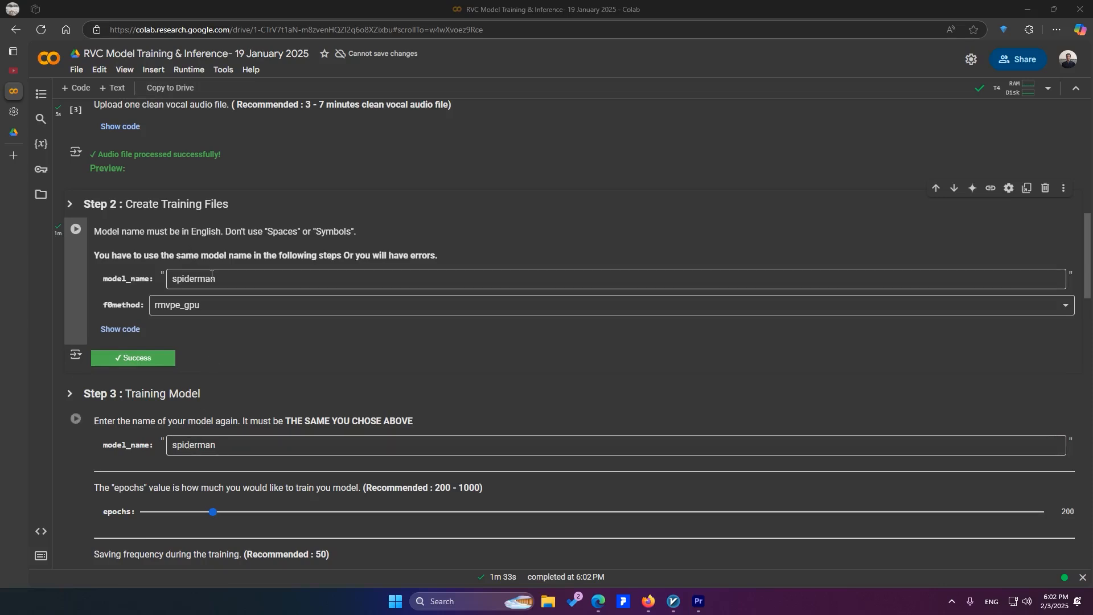
# Lower the epochs value of the Step 3 Training Model cell to 50
pyautogui.scroll(-2, 211, 319)
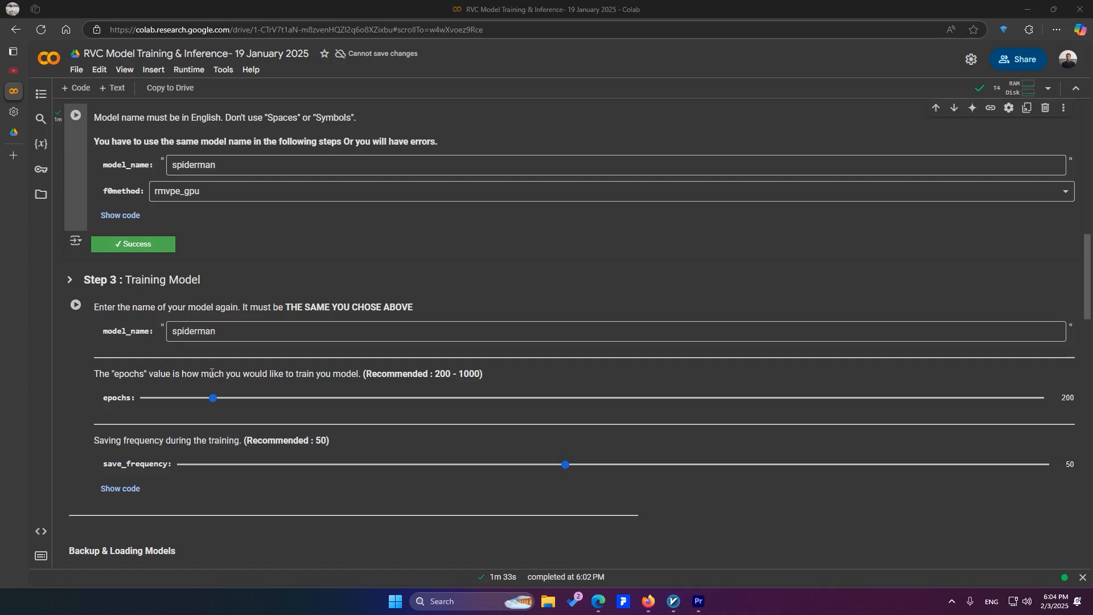
pyautogui.moveTo(213, 397); pyautogui.dragTo(189, 411)
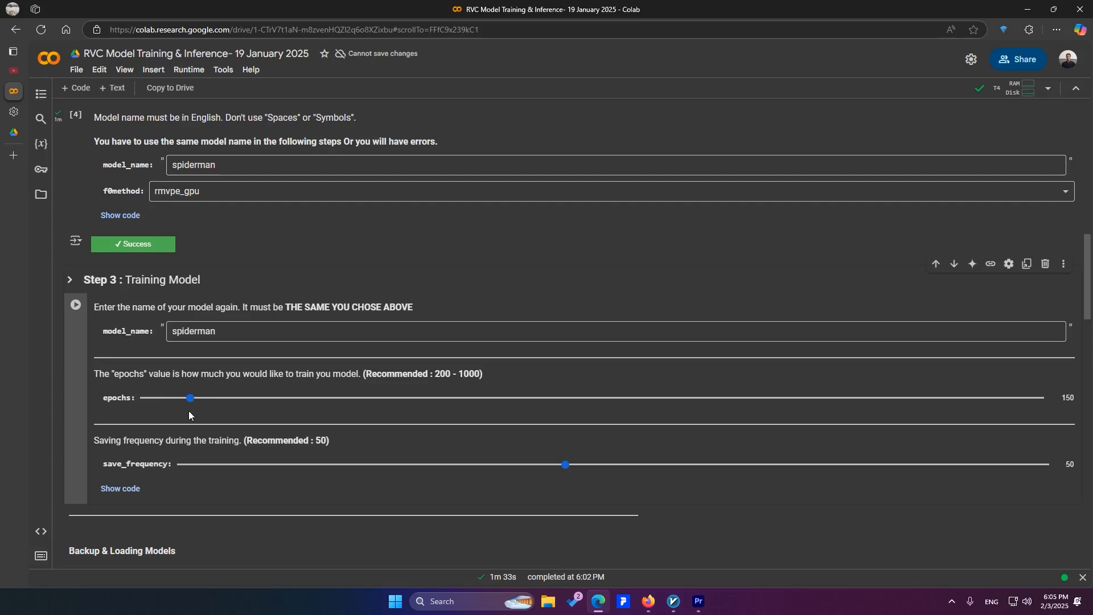
pyautogui.moveTo(190, 398); pyautogui.dragTo(168, 401)
pyautogui.moveTo(167, 400); pyautogui.dragTo(214, 397)
pyautogui.moveTo(214, 397); pyautogui.dragTo(167, 399)
pyautogui.scroll(-1, 125, 386)
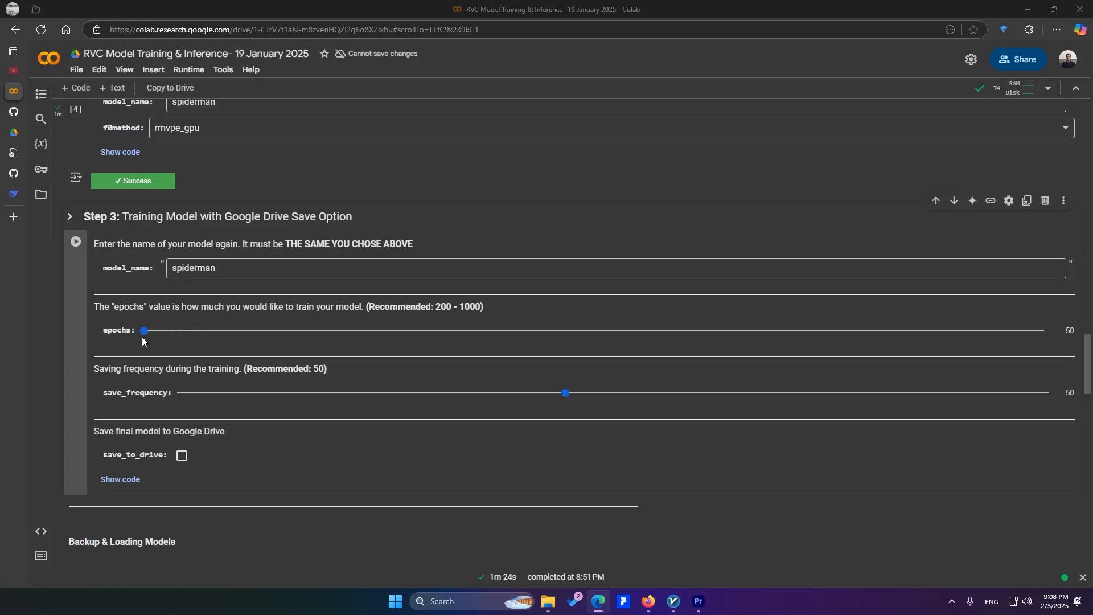
# Enable saving the final model to Google Drive in Step 3 and run the training cell
pyautogui.scroll(-1, 142, 337)
pyautogui.click(181, 398)
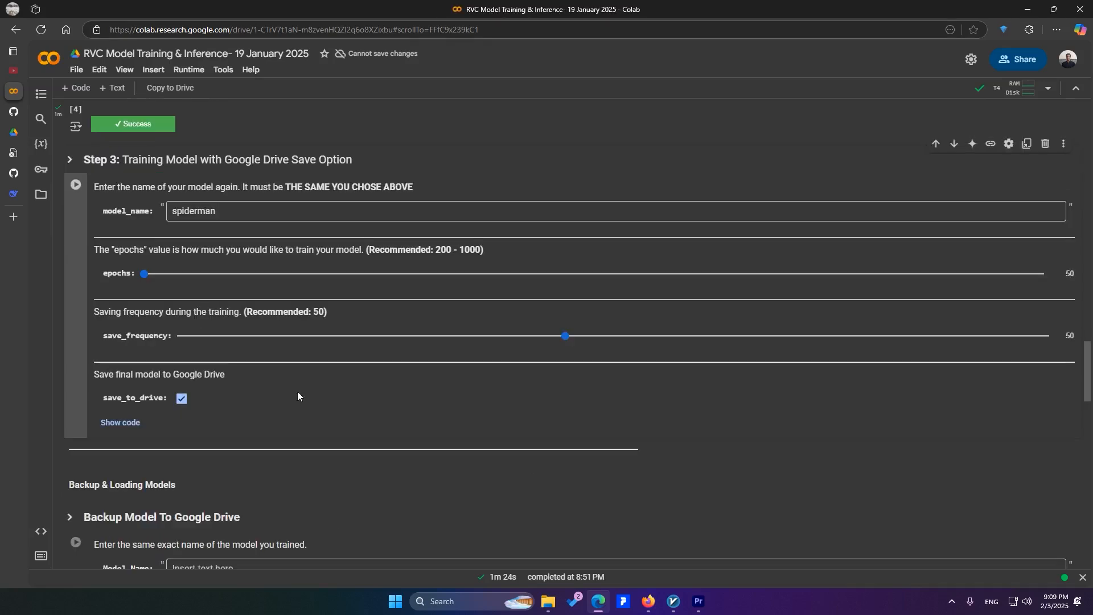
pyautogui.click(79, 186)
pyautogui.scroll(-2, 399, 459)
pyautogui.scroll(-3, 322, 477)
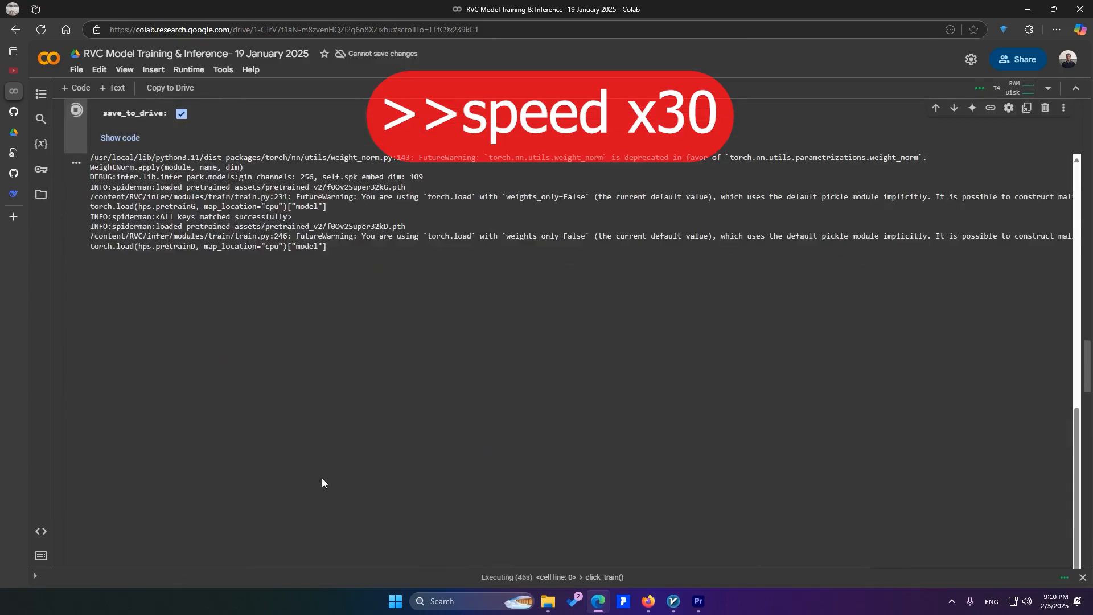
# Check the time per epoch in the training log and calculate 50 × 19 divided by 60 in Calculator to estimate the training minutes
pyautogui.scroll(5, 322, 477)
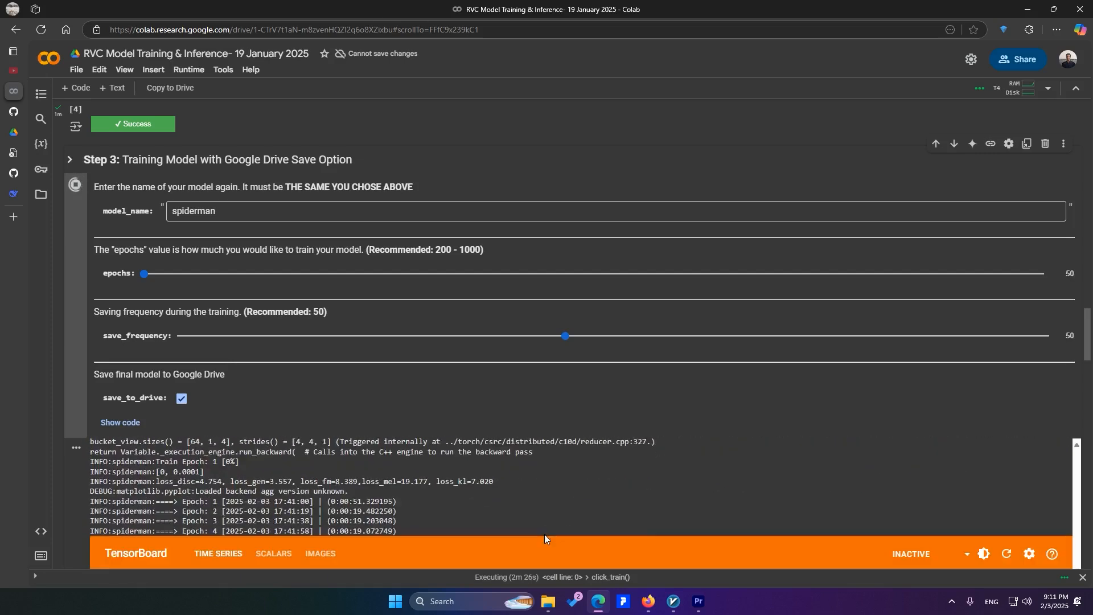
pyautogui.scroll(-4, 545, 534)
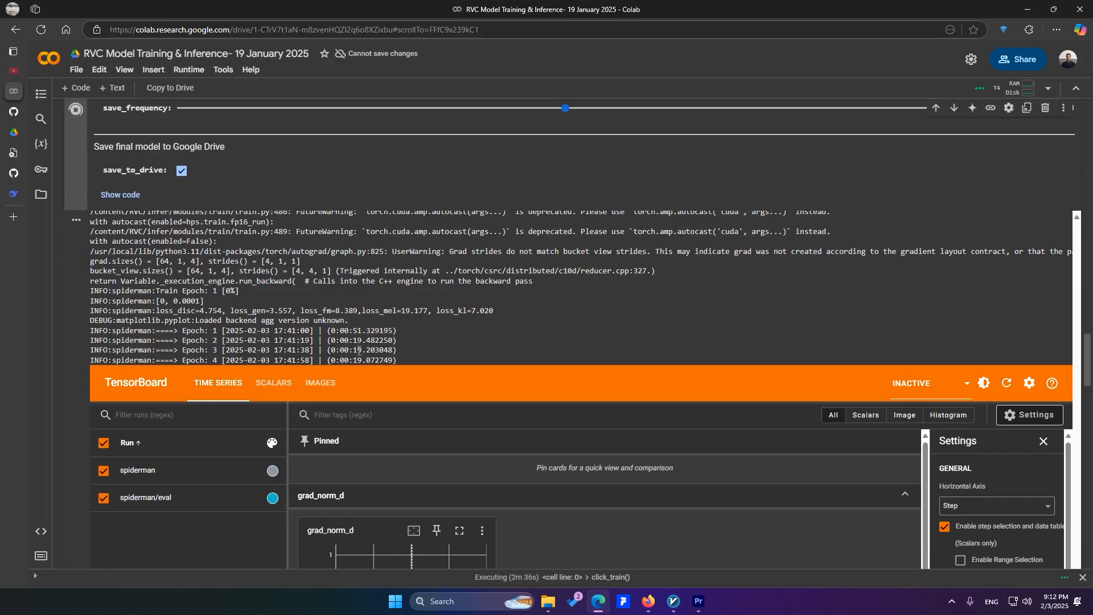
pyautogui.click(467, 602)
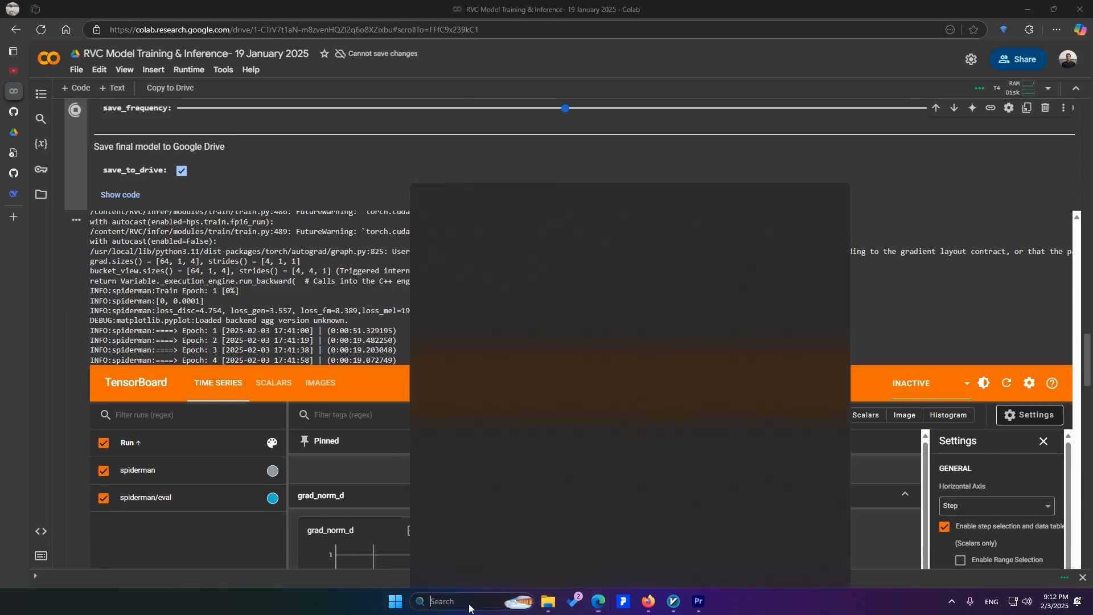
pyautogui.write('ca')
pyautogui.click(471, 258)
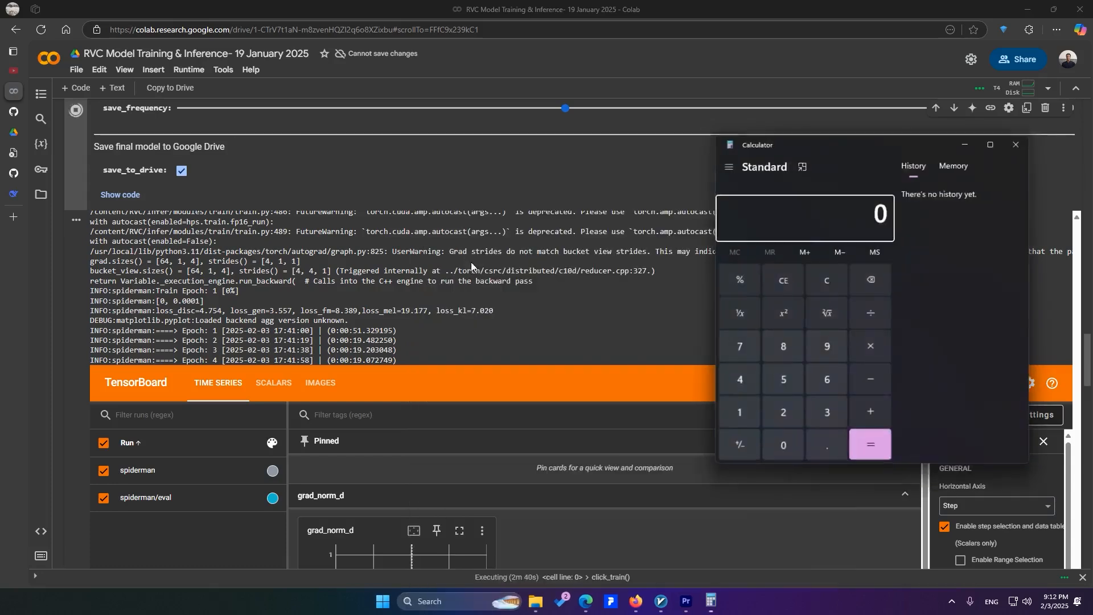
pyautogui.write('50*')
pyautogui.write('19')
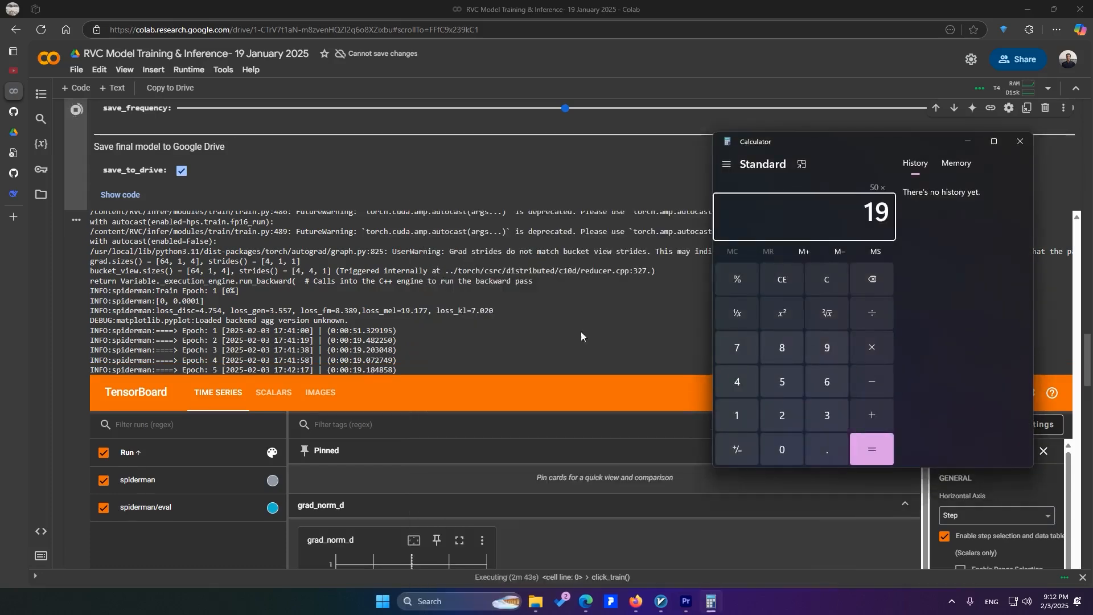
pyautogui.press('Return')
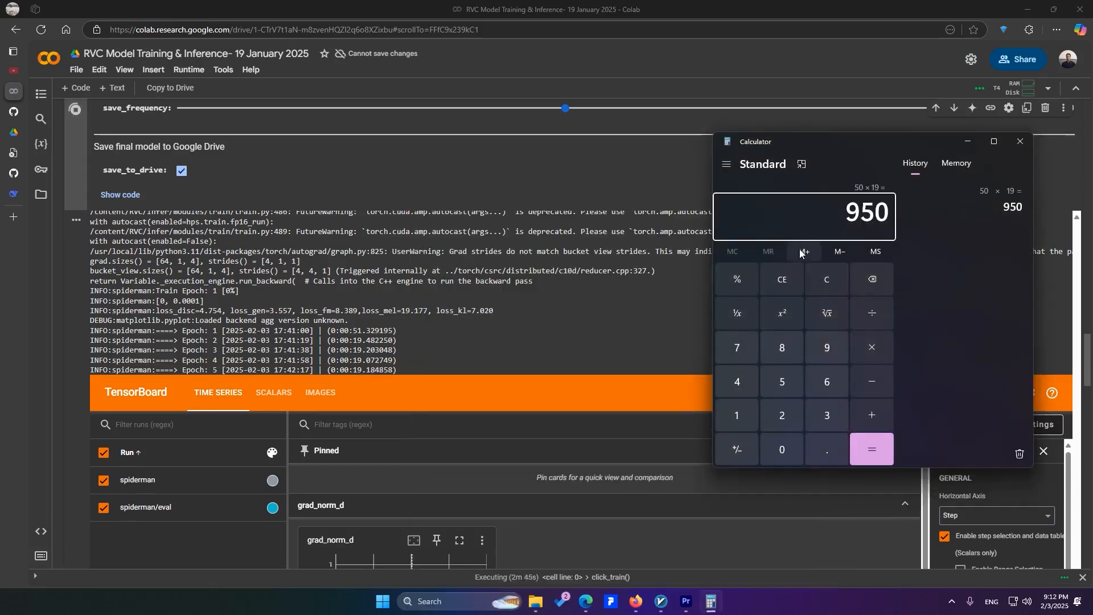
pyautogui.write('/60')
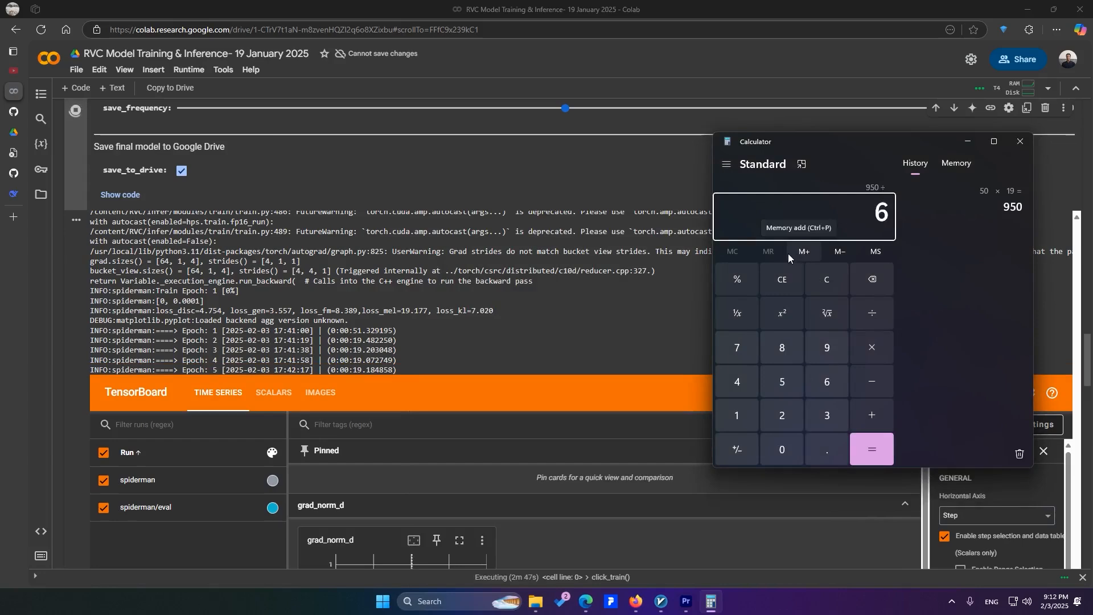
pyautogui.press('Return')
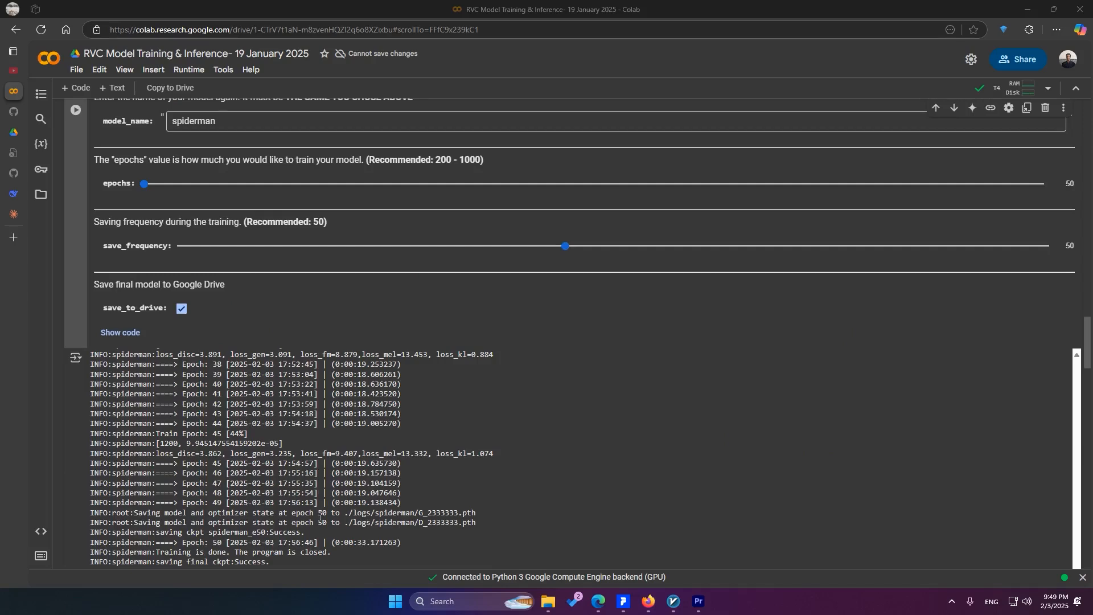
# Review the end of the Step 3 training log in the notebook
pyautogui.scroll(-2, 497, 496)
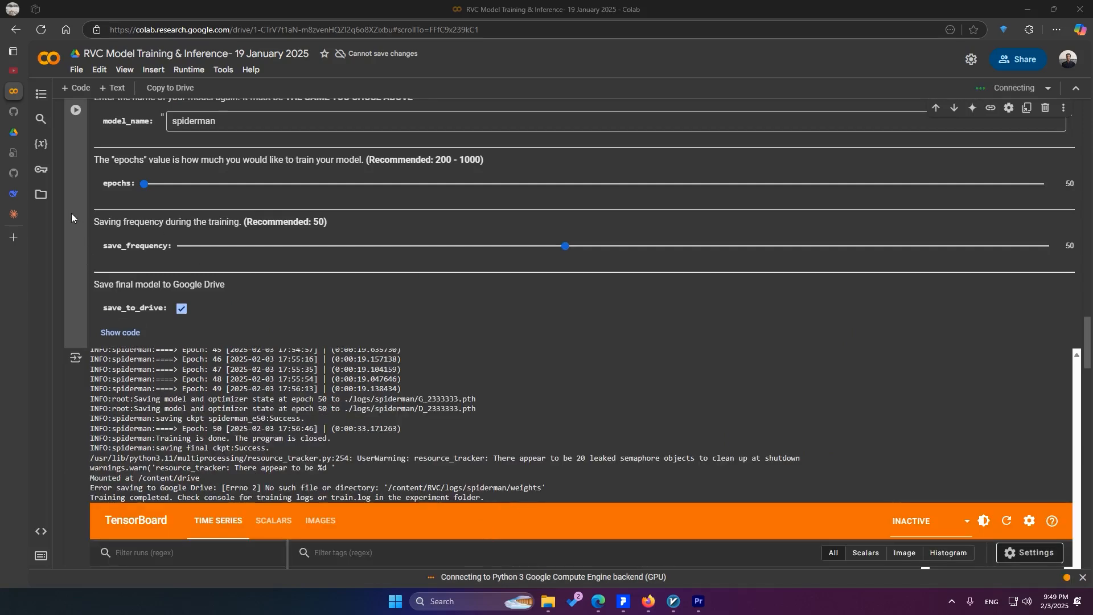
# Open the runtime's RVC/assets/weights folder and download the model file spiderman.pth
pyautogui.click(41, 197)
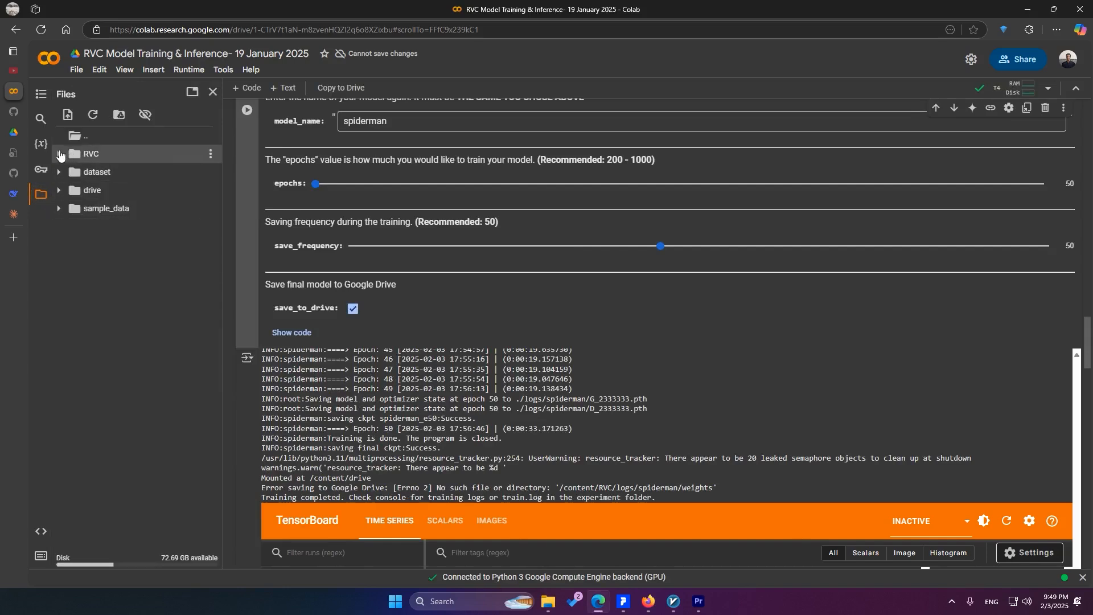
pyautogui.click(59, 155)
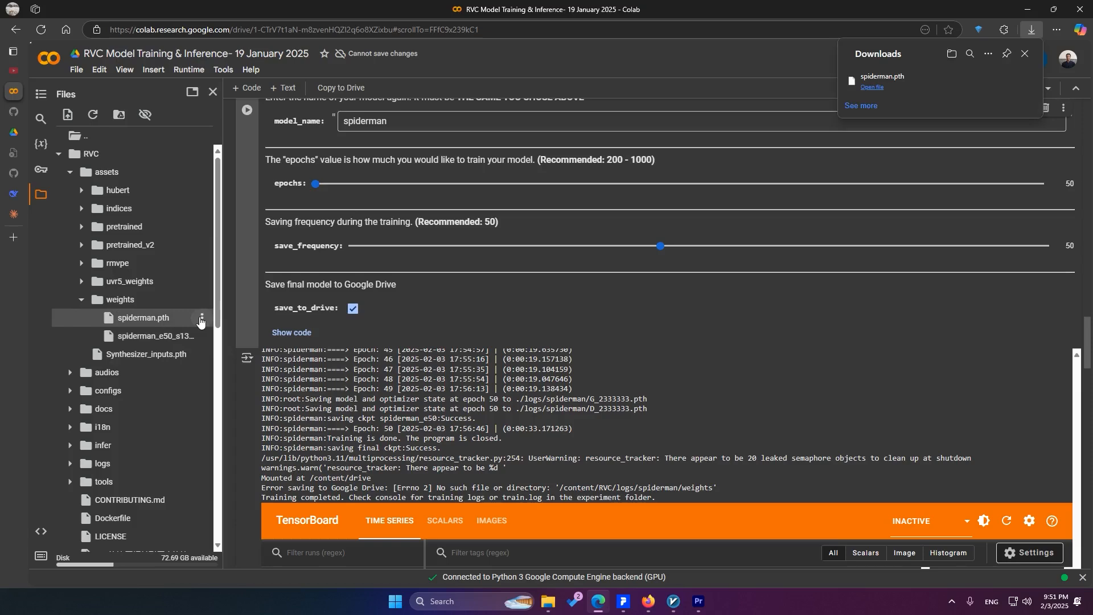
pyautogui.click(203, 319)
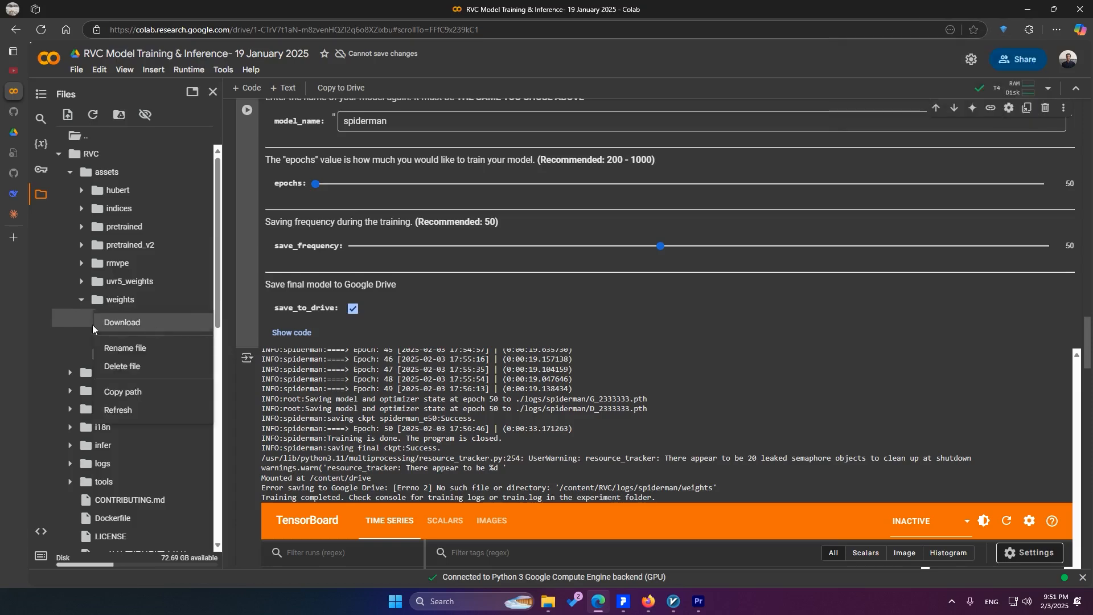
pyautogui.click(56, 320)
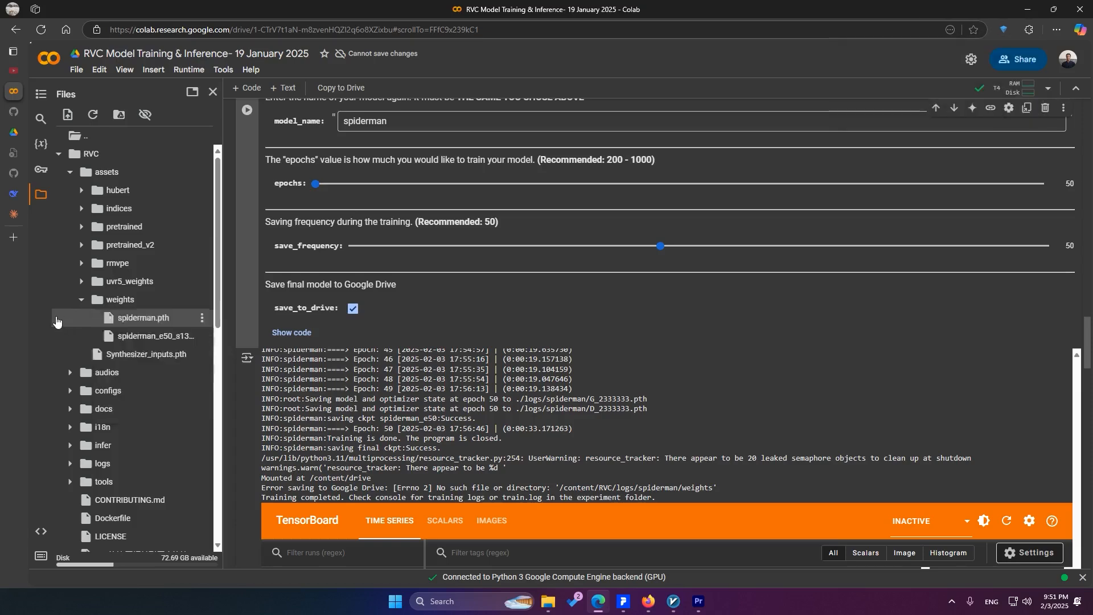
# Open RVC's logs folder for the spiderman model and download the index file whose name starts with added_IVF674_Flat
pyautogui.scroll(-4, 80, 285)
pyautogui.scroll(3, 94, 342)
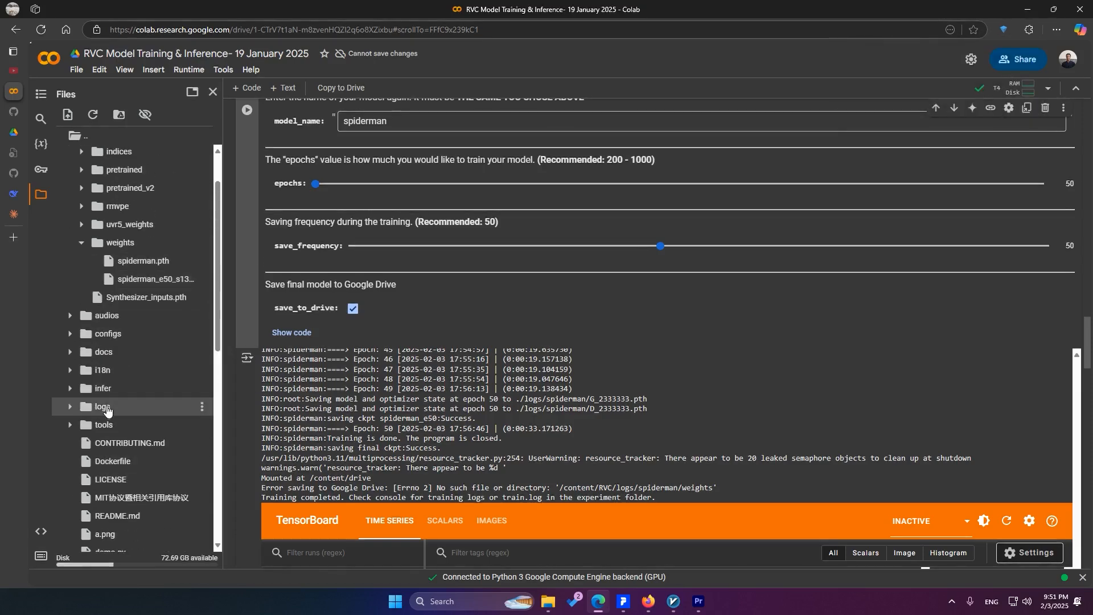
pyautogui.click(74, 411)
pyautogui.click(82, 447)
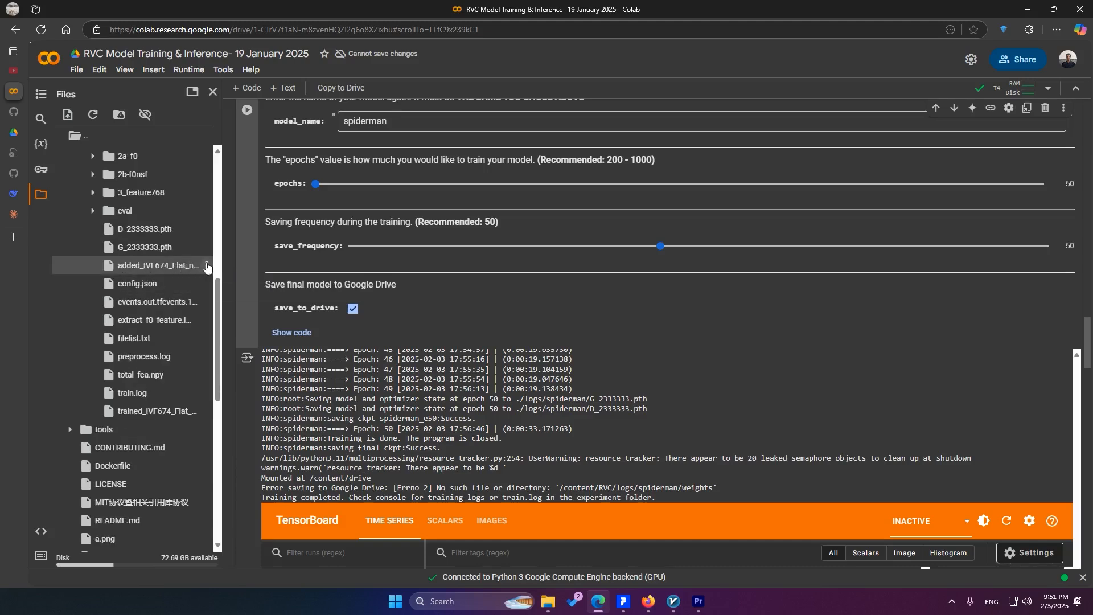
pyautogui.click(206, 265)
pyautogui.click(172, 272)
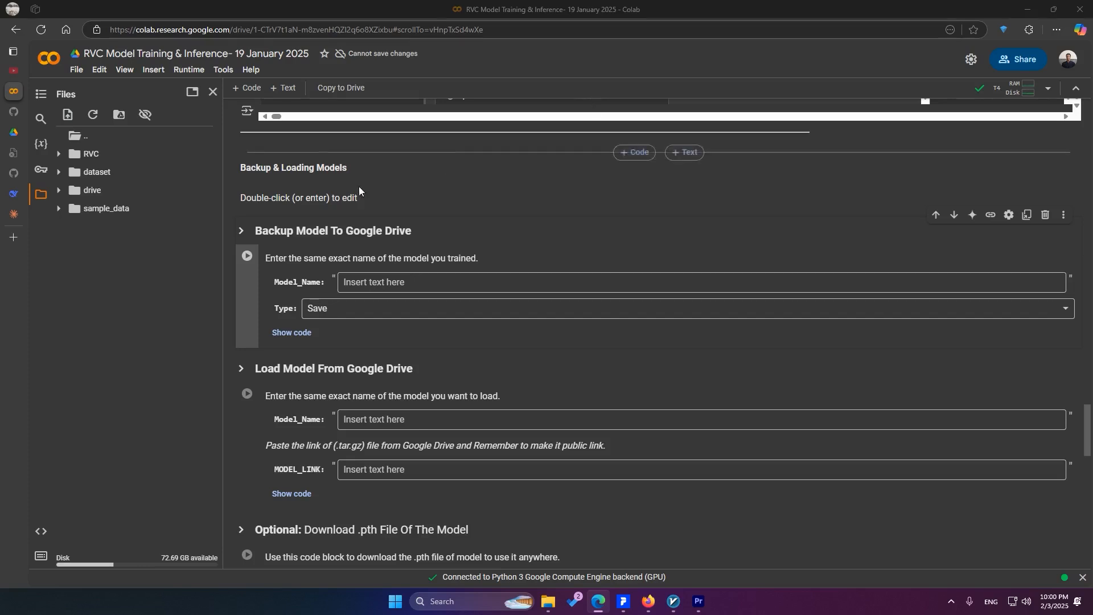
# Enter spiderman as Model_Name in the Backup Model To Google Drive cell and run it with type Save
pyautogui.click(400, 170)
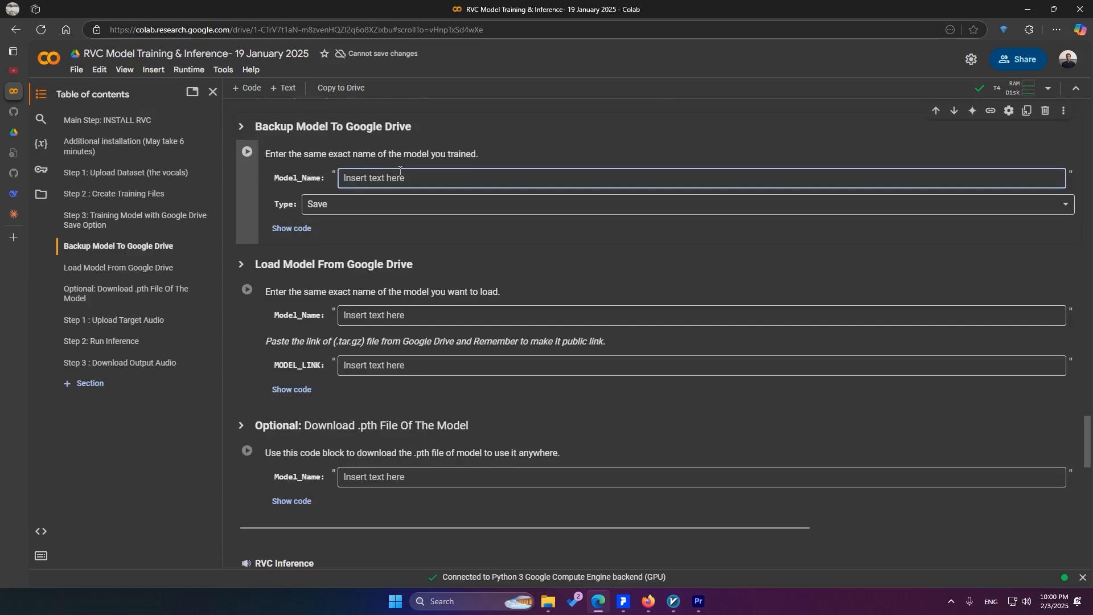
pyautogui.write('spiderman')
pyautogui.press('Tab')
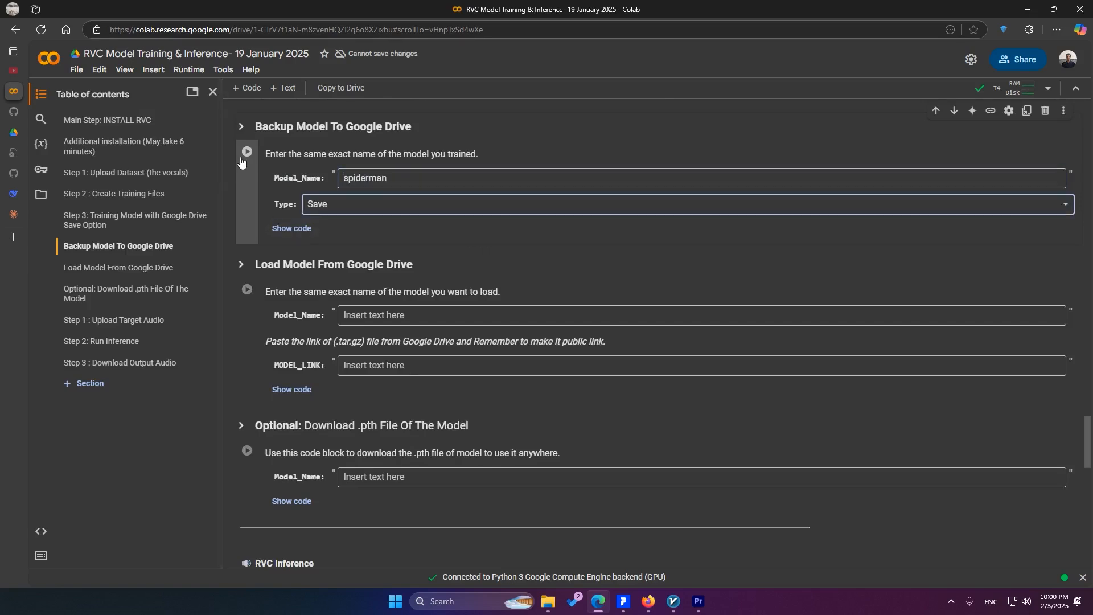
pyautogui.click(245, 153)
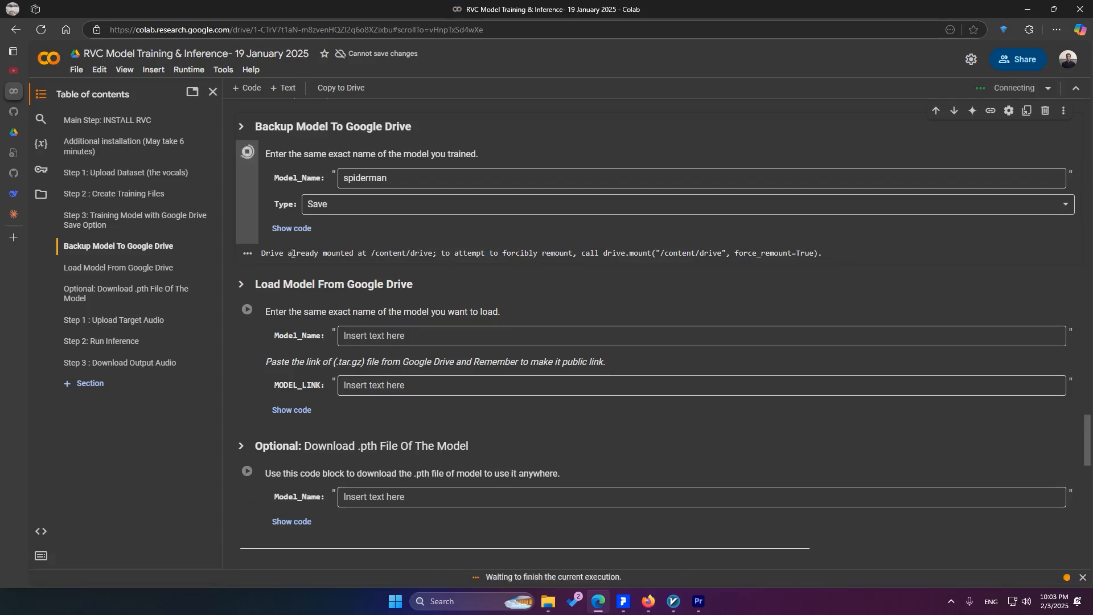
pyautogui.scroll(1, 294, 254)
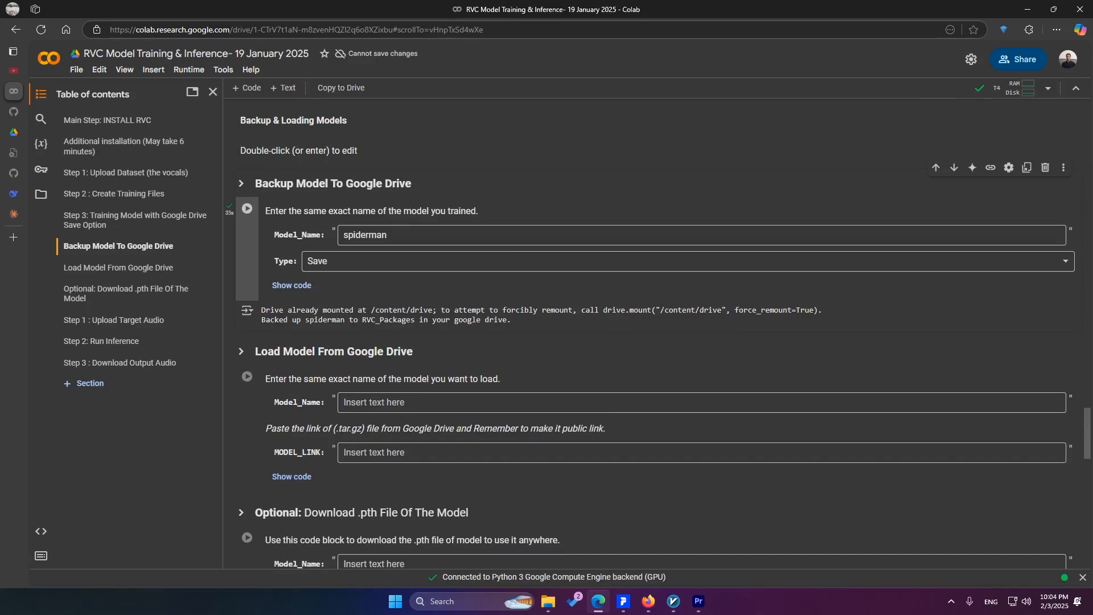
# Switch to Google Drive, reload My Drive and open a folder to check the model backup
pyautogui.click(14, 132)
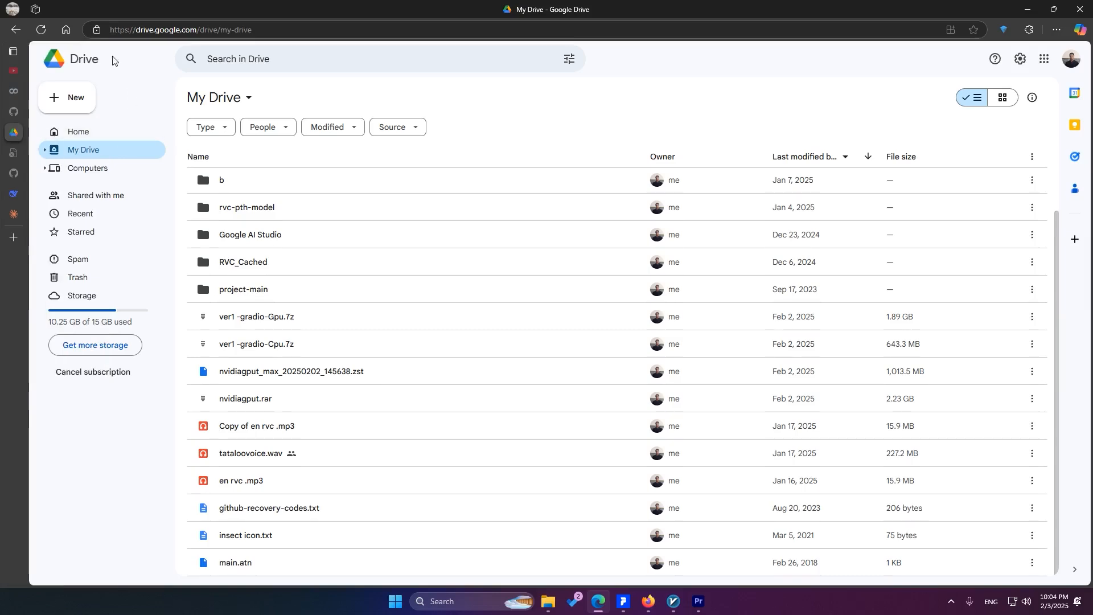
pyautogui.click(42, 29)
pyautogui.doubleClick(338, 211)
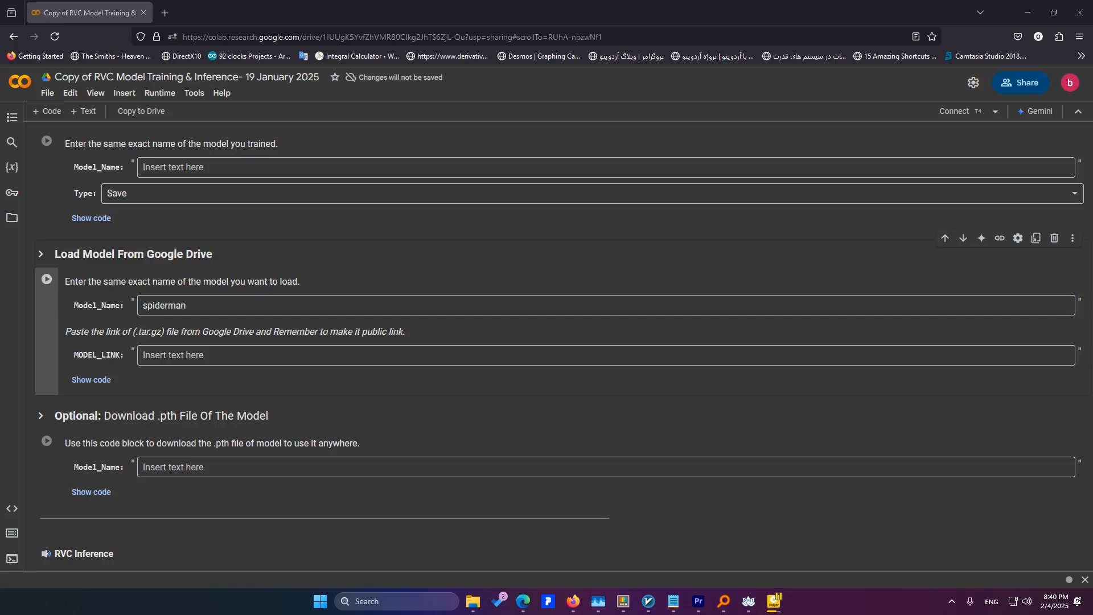
# Run the Main Step: INSTALL RVC cell in the copied notebook, accepting the warning that Google did not author it
pyautogui.scroll(2, 168, 215)
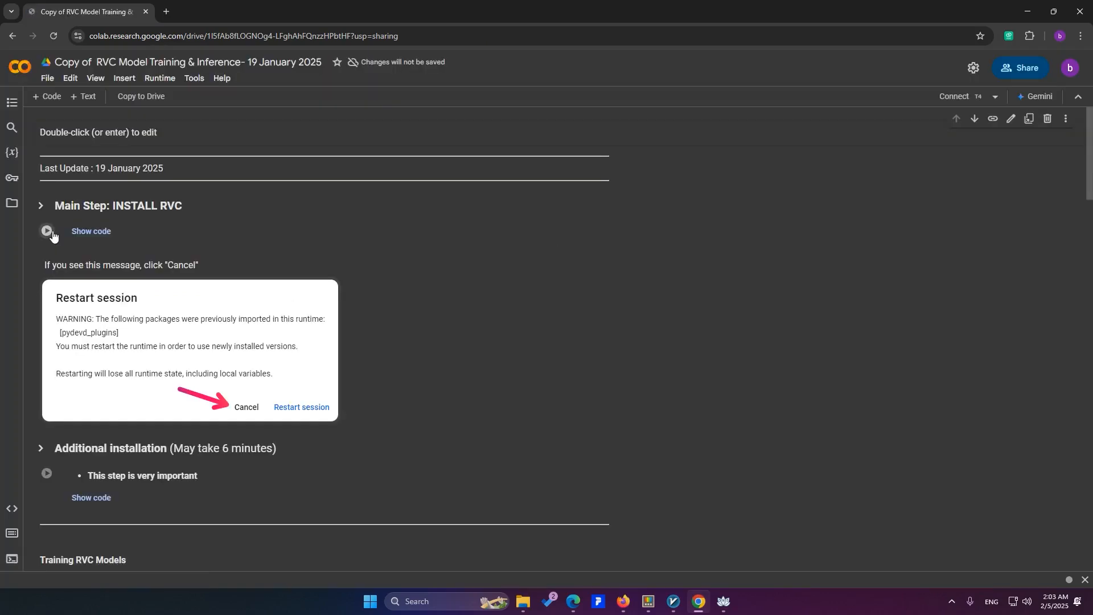
pyautogui.click(50, 231)
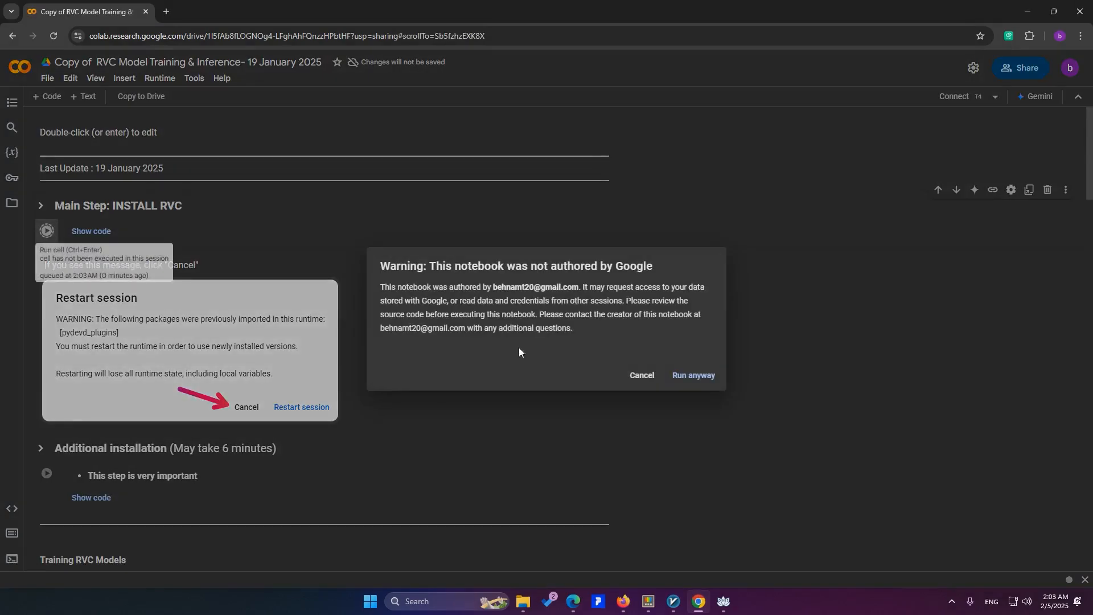
pyautogui.click(706, 378)
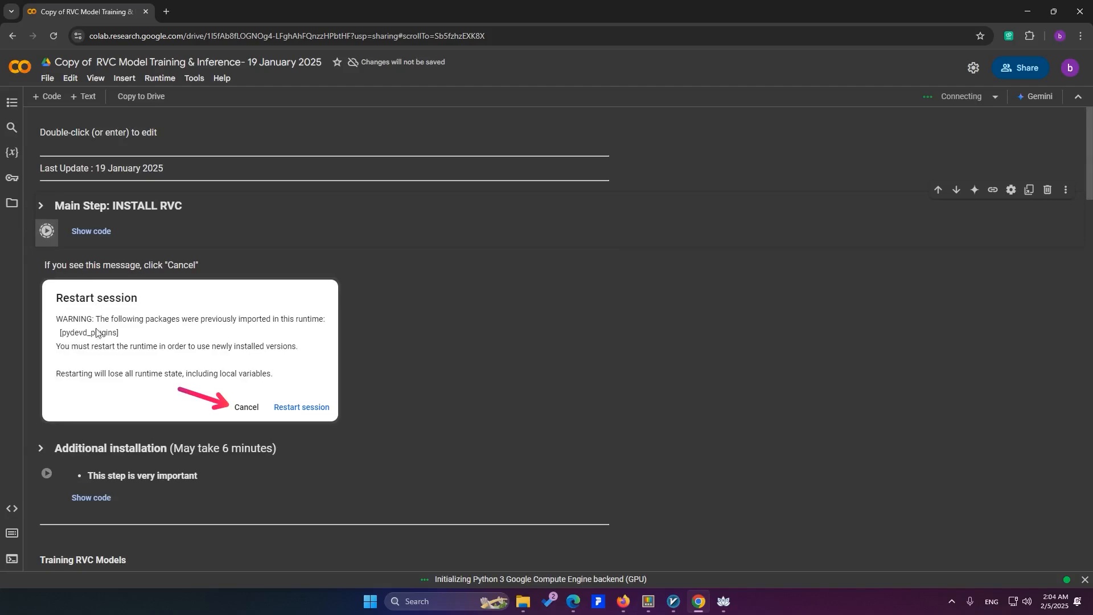
pyautogui.scroll(-3, 95, 378)
pyautogui.scroll(-1, 94, 383)
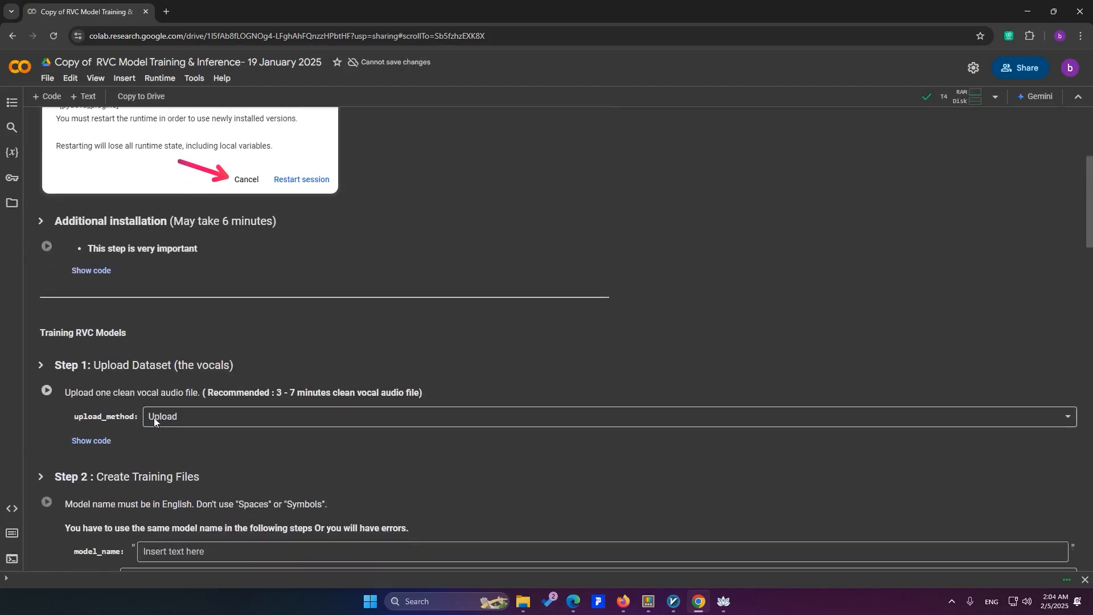
pyautogui.scroll(4, 153, 418)
pyautogui.scroll(-1, 156, 422)
pyautogui.scroll(1, 231, 353)
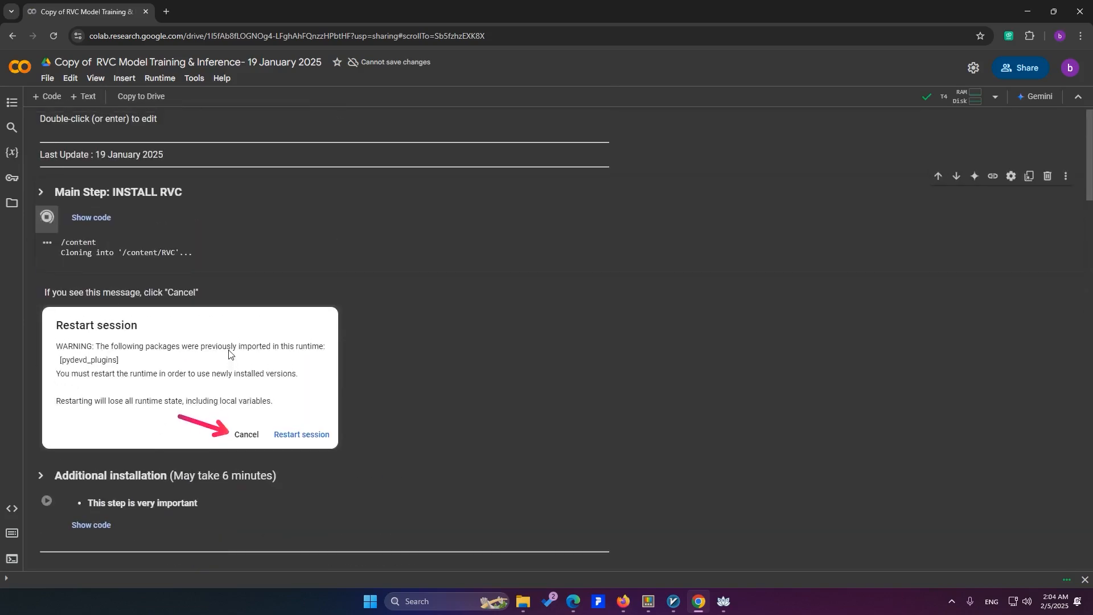
# Interrupt the running INSTALL RVC cell
pyautogui.click(52, 242)
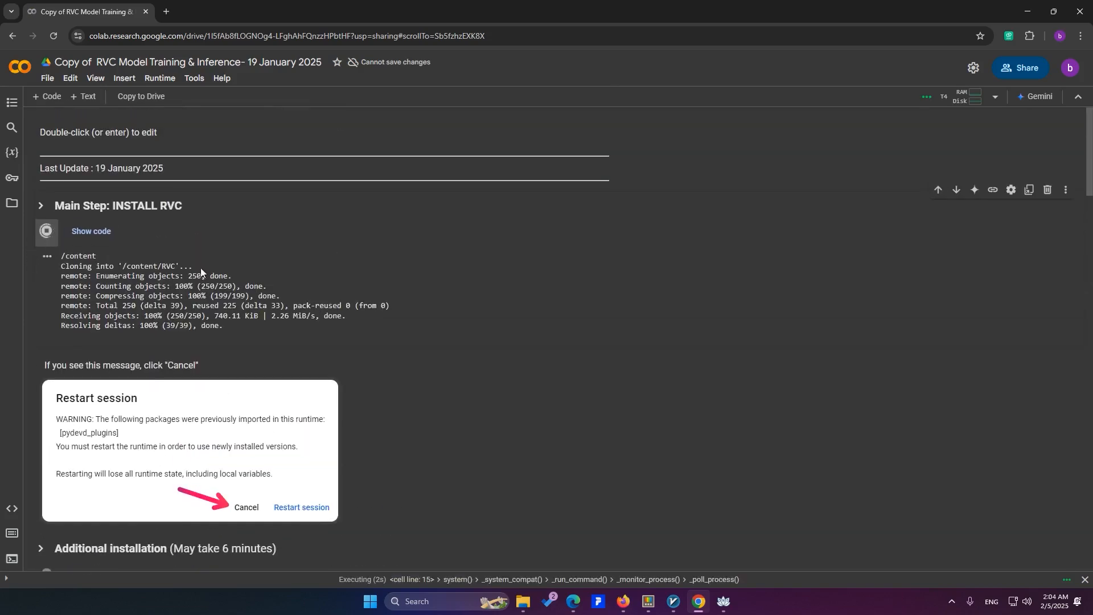
pyautogui.scroll(-6, 357, 400)
pyautogui.scroll(4, 357, 400)
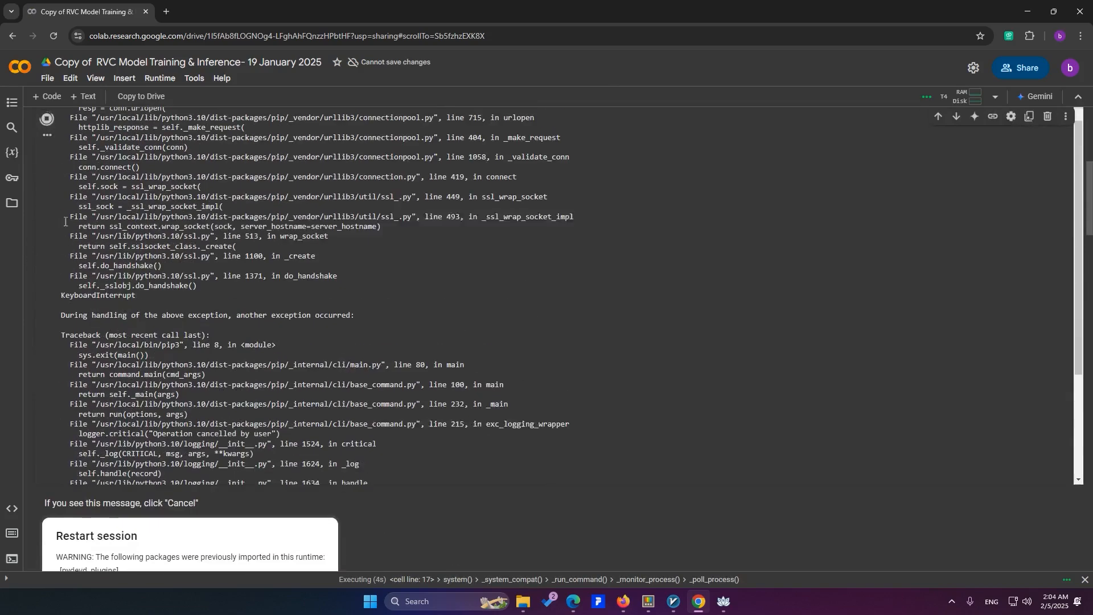
pyautogui.click(47, 121)
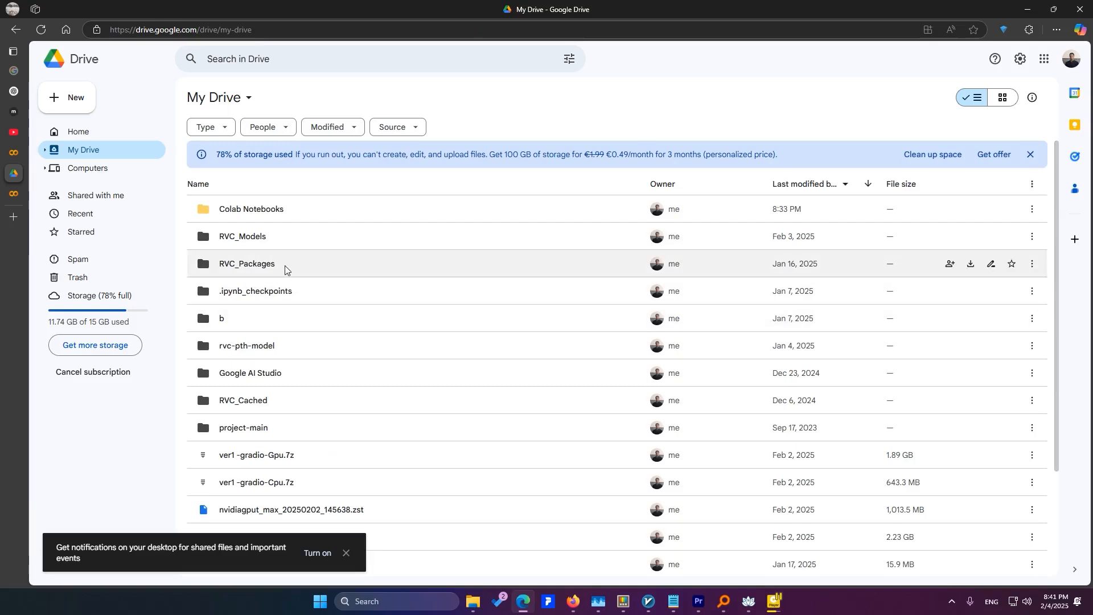
# In Google Drive's RVC_Packages folder, share spiderman.tar.gz with Anyone with the link as Viewer and copy its link
pyautogui.doubleClick(285, 269)
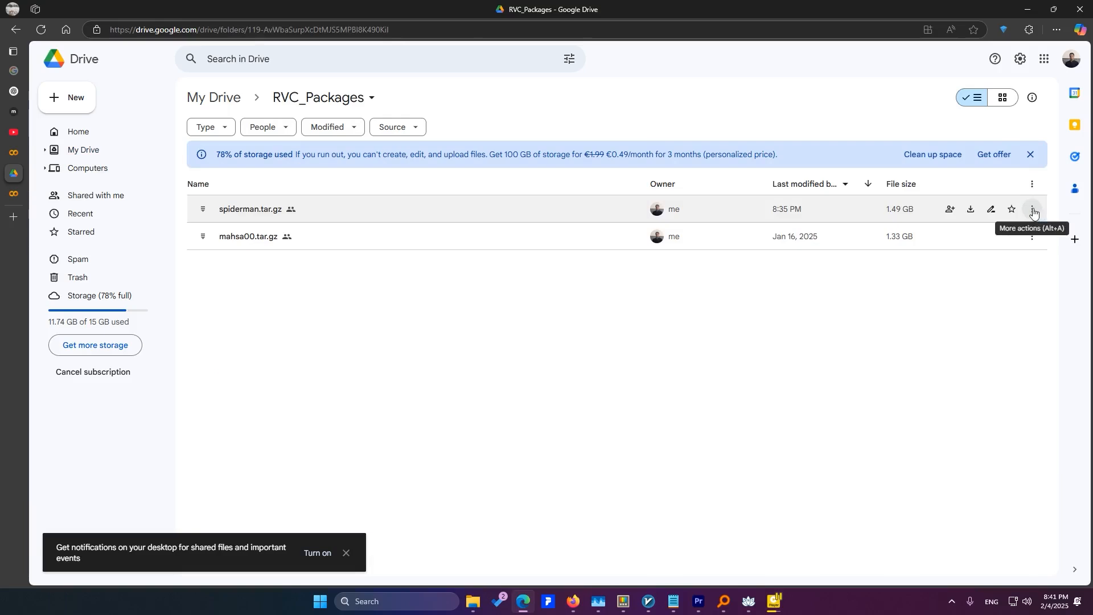
pyautogui.click(1039, 212)
pyautogui.moveTo(884, 330)
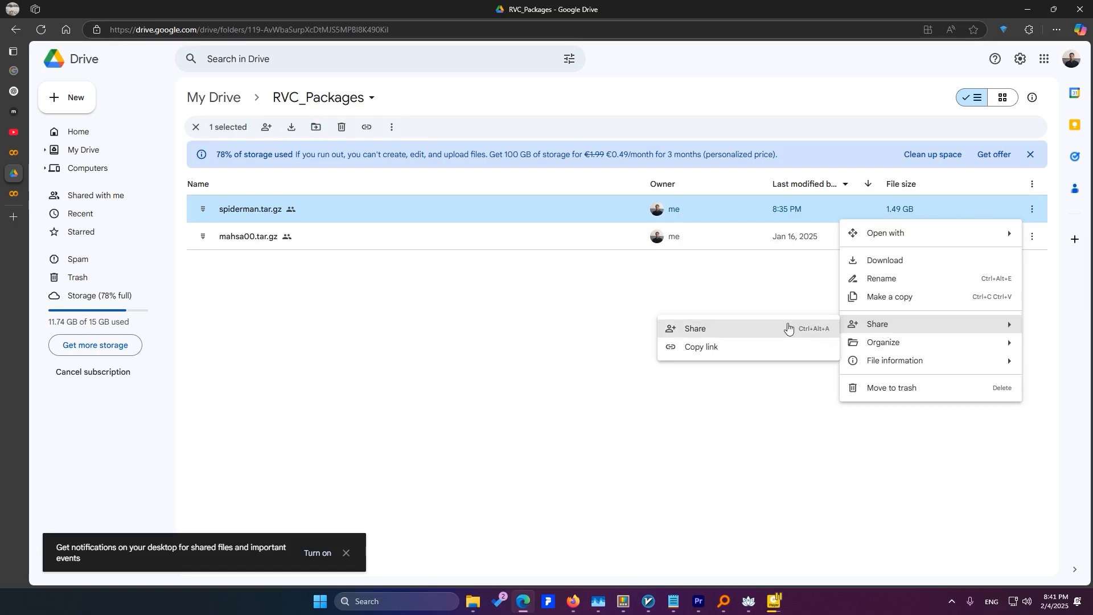
pyautogui.click(787, 325)
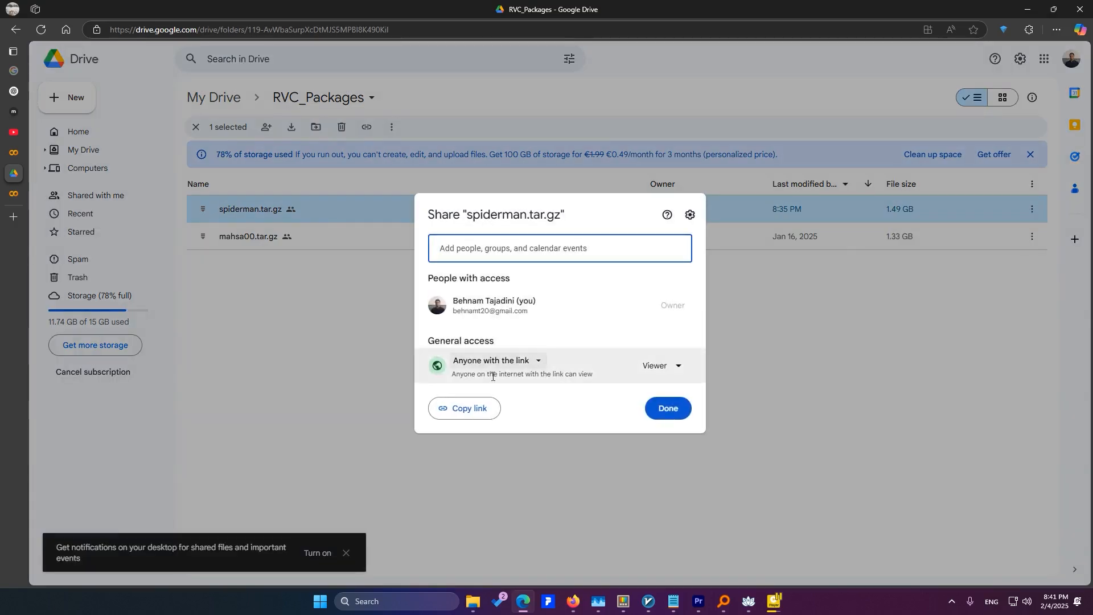
pyautogui.click(498, 362)
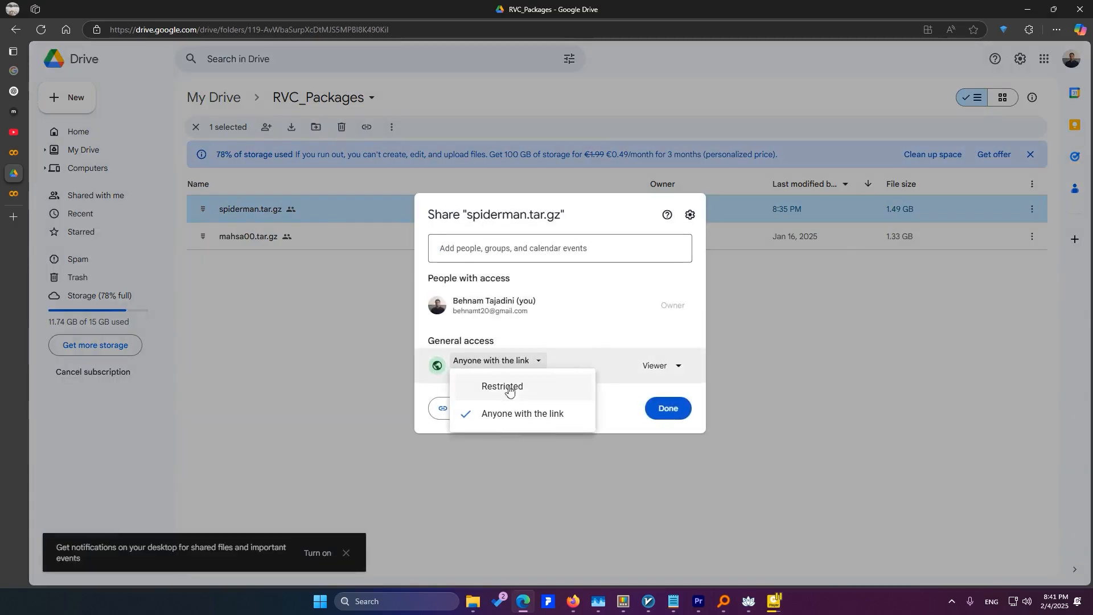
pyautogui.click(516, 422)
pyautogui.click(474, 410)
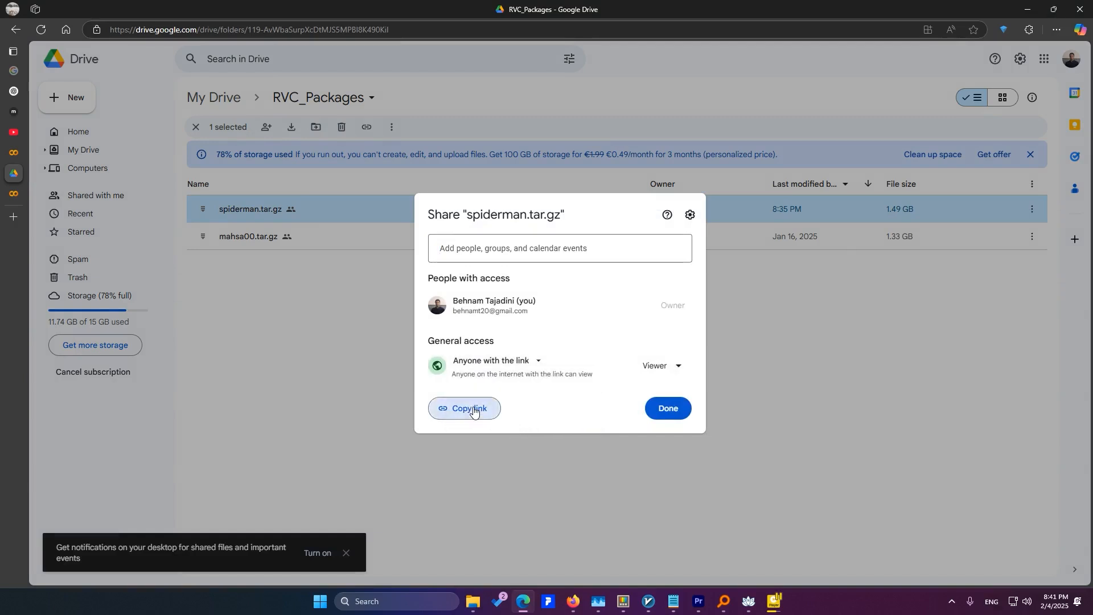
pyautogui.click(670, 410)
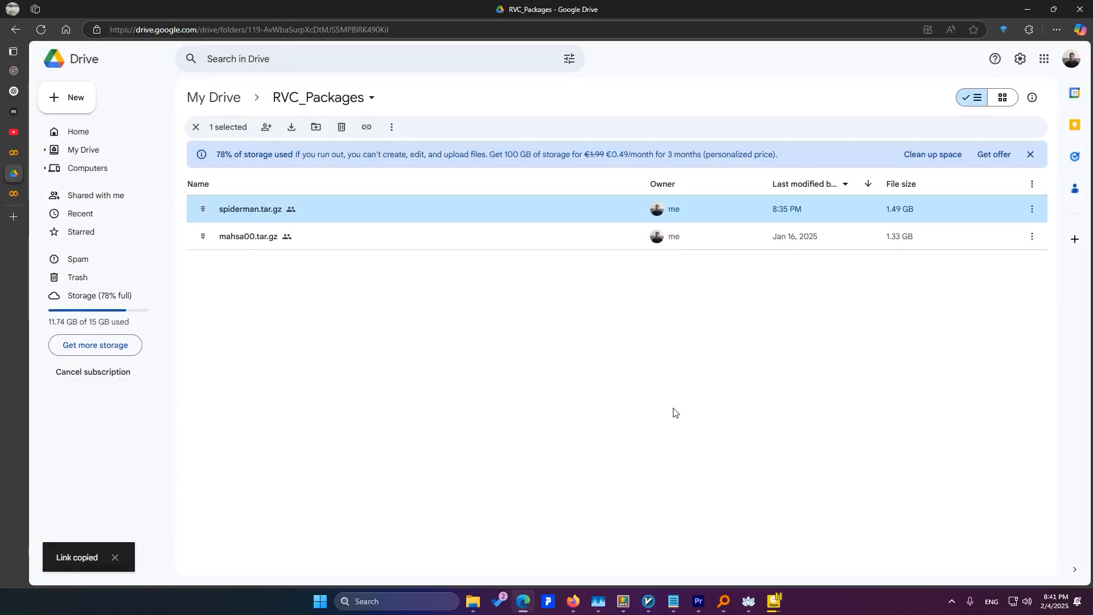
# Switch to the copied Colab notebook, paste the Drive link as MODEL_LINK in the Load Model From Google Drive cell and run it
pyautogui.click(574, 603)
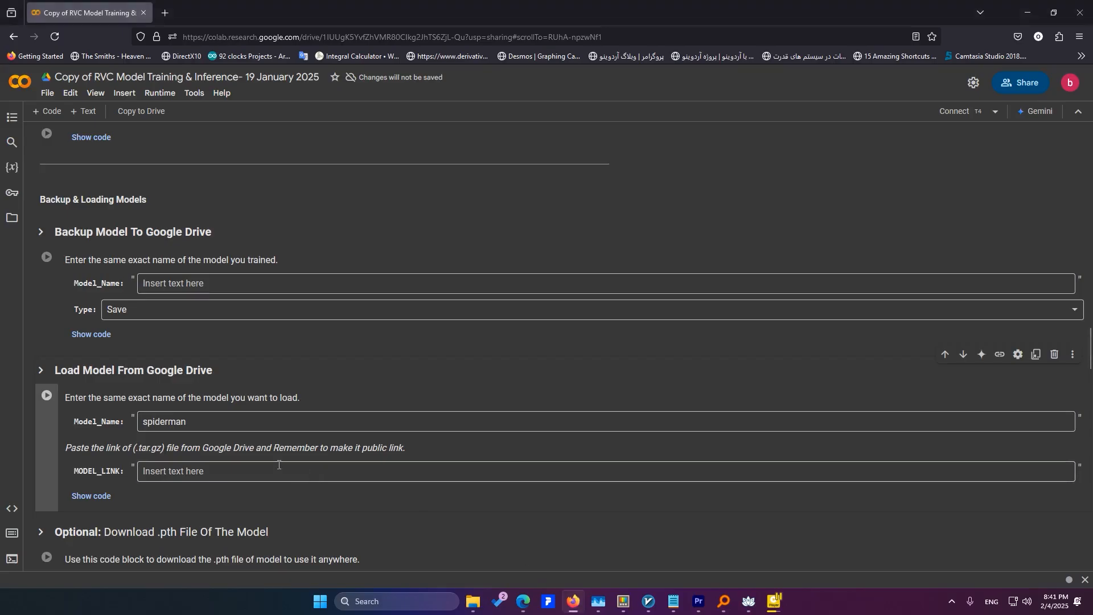
pyautogui.click(279, 464)
pyautogui.hotkey('ctrl', 'v')
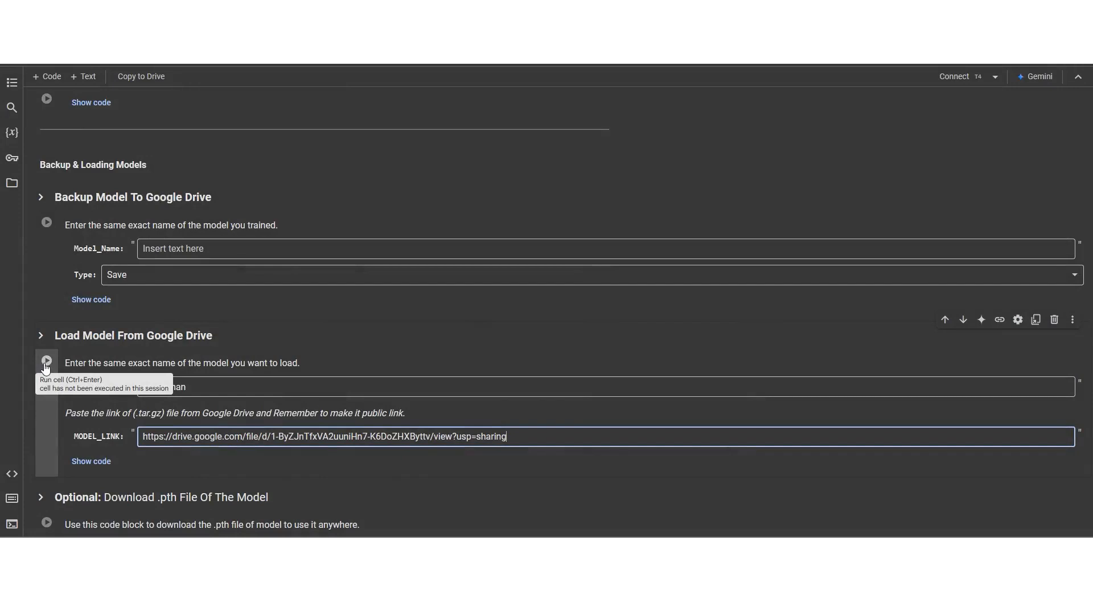
pyautogui.click(47, 361)
pyautogui.scroll(-2, 44, 363)
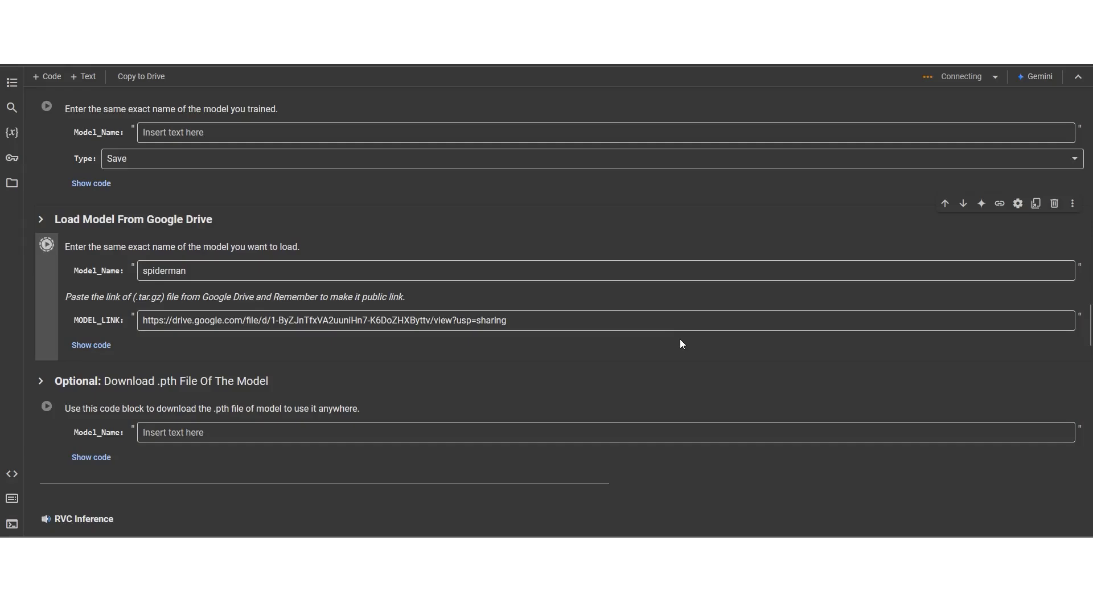
pyautogui.scroll(-1, 188, 416)
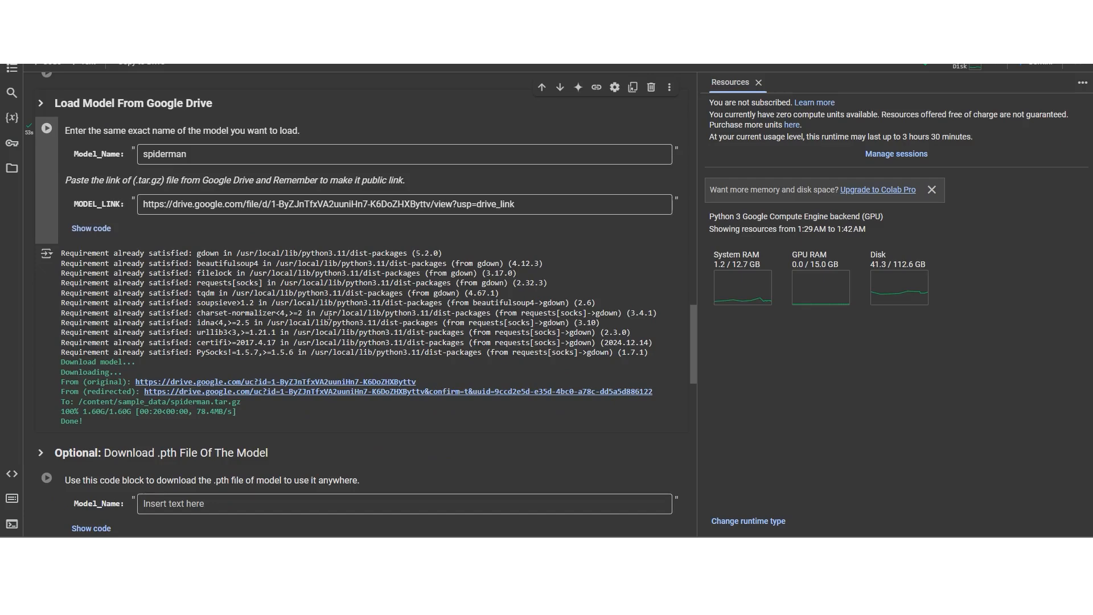
# Enter spiderman as model_name in the Step 3 Training Model cell and run it with 200 epochs
pyautogui.scroll(5, 548, 250)
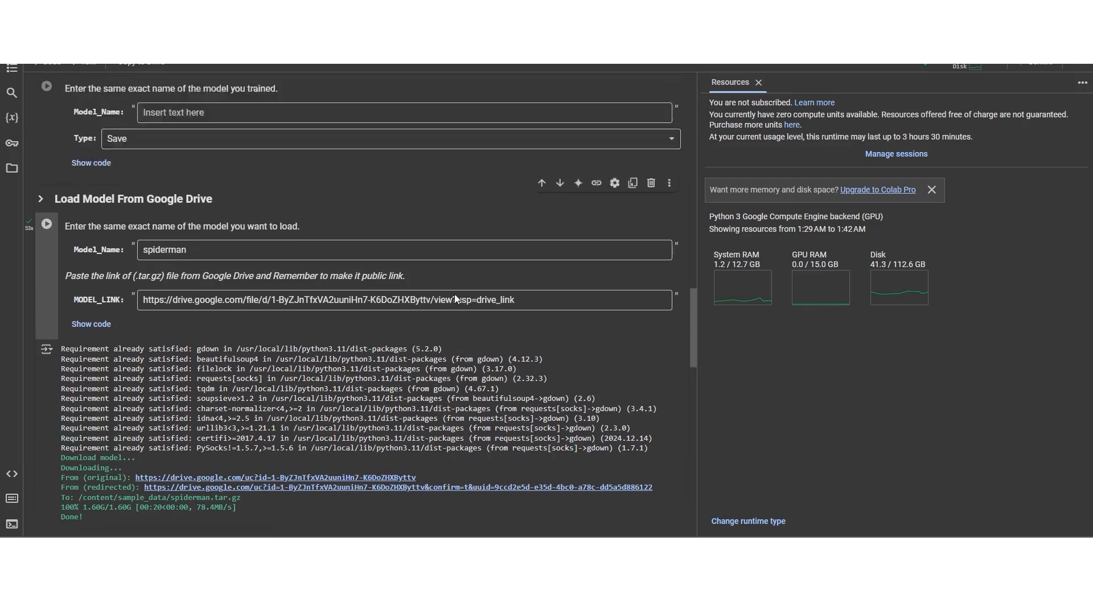
pyautogui.scroll(-1, 296, 348)
pyautogui.scroll(1, 271, 345)
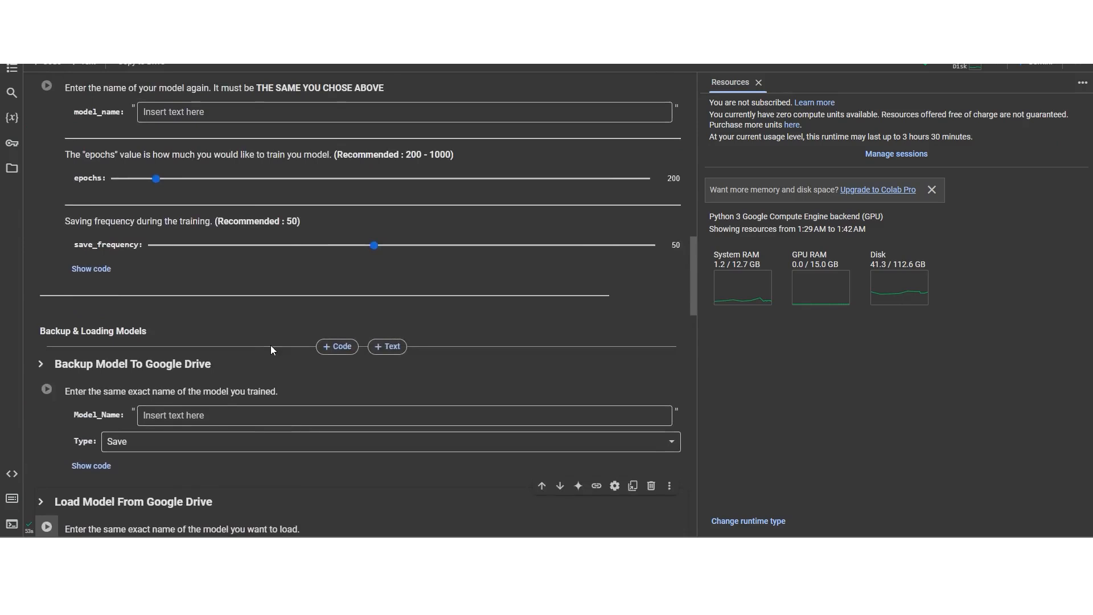
pyautogui.scroll(-2, 270, 345)
pyautogui.scroll(1, 208, 350)
pyautogui.scroll(-1, 208, 349)
pyautogui.scroll(4, 207, 350)
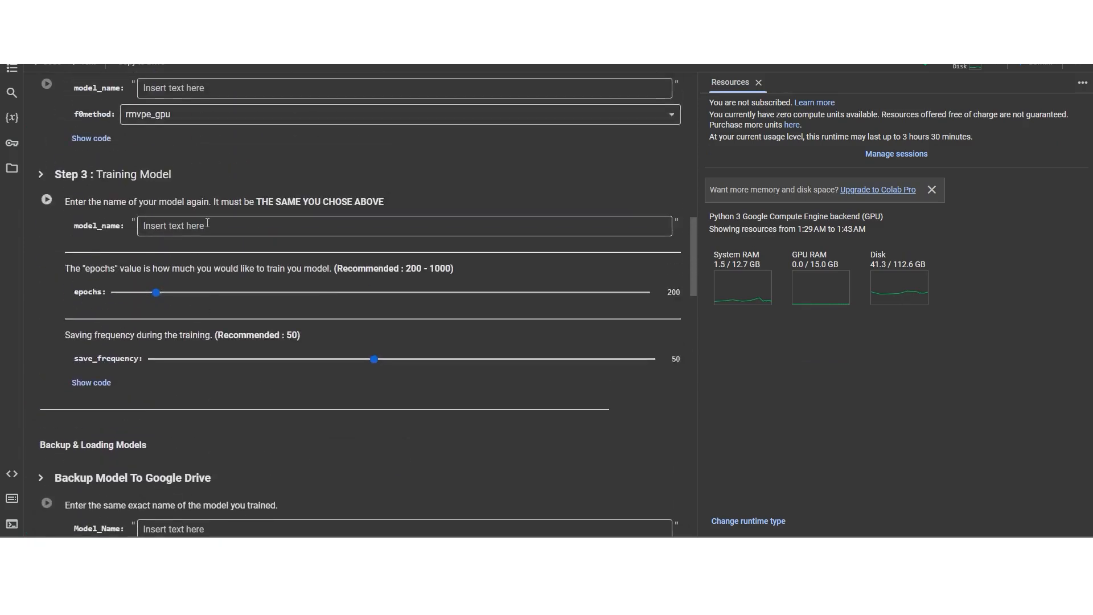
pyautogui.click(207, 224)
pyautogui.write('spide')
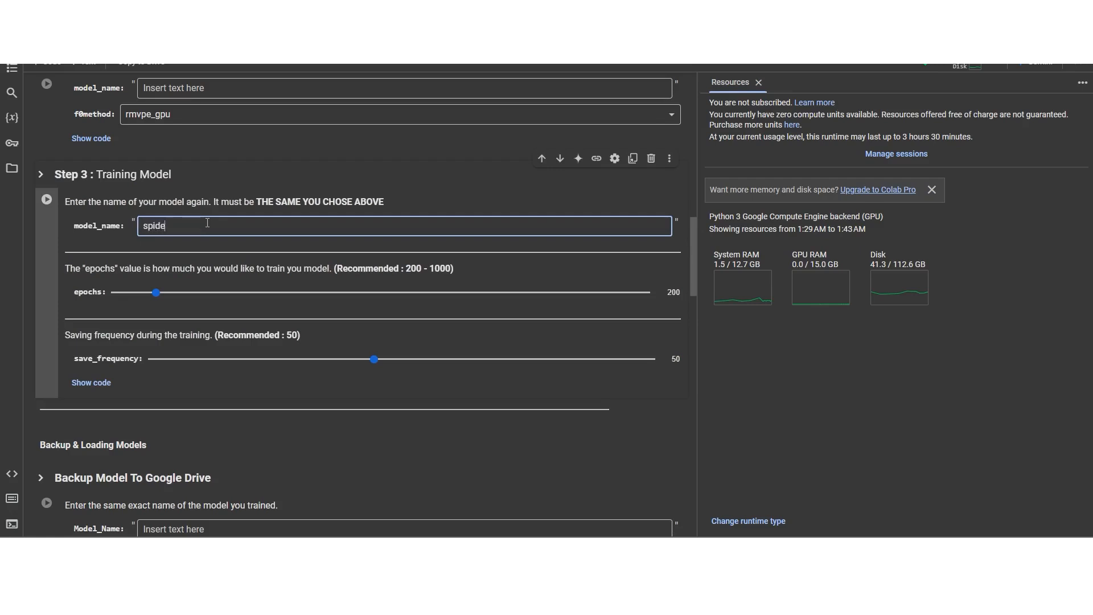
pyautogui.write('rman')
pyautogui.scroll(2, 139, 414)
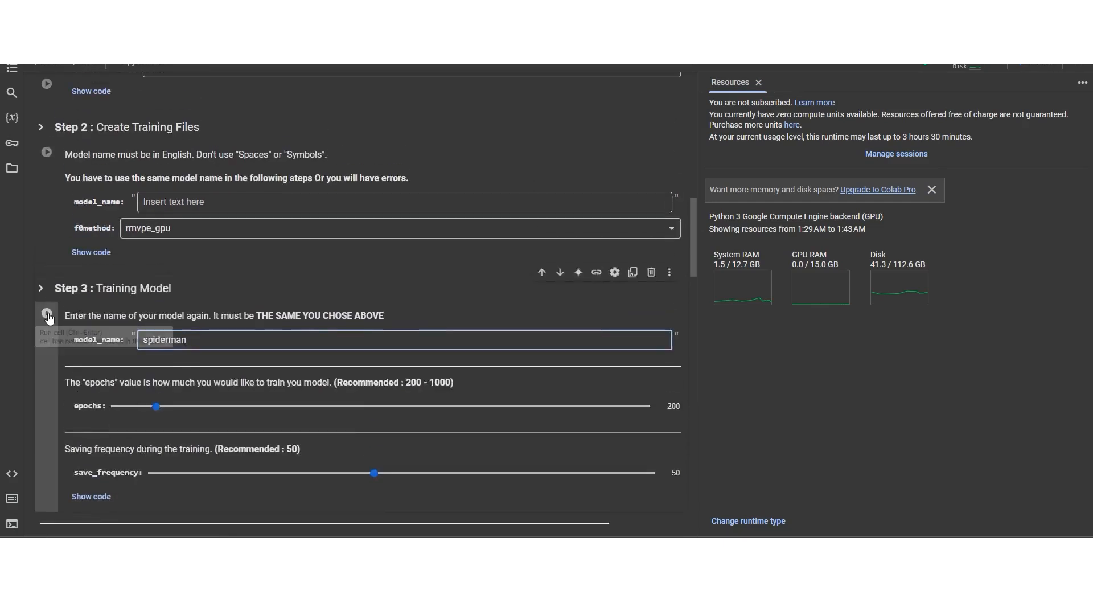
pyautogui.click(48, 317)
# Check in the Step 3 training log which epoch the training continues from
pyautogui.scroll(-2, 48, 319)
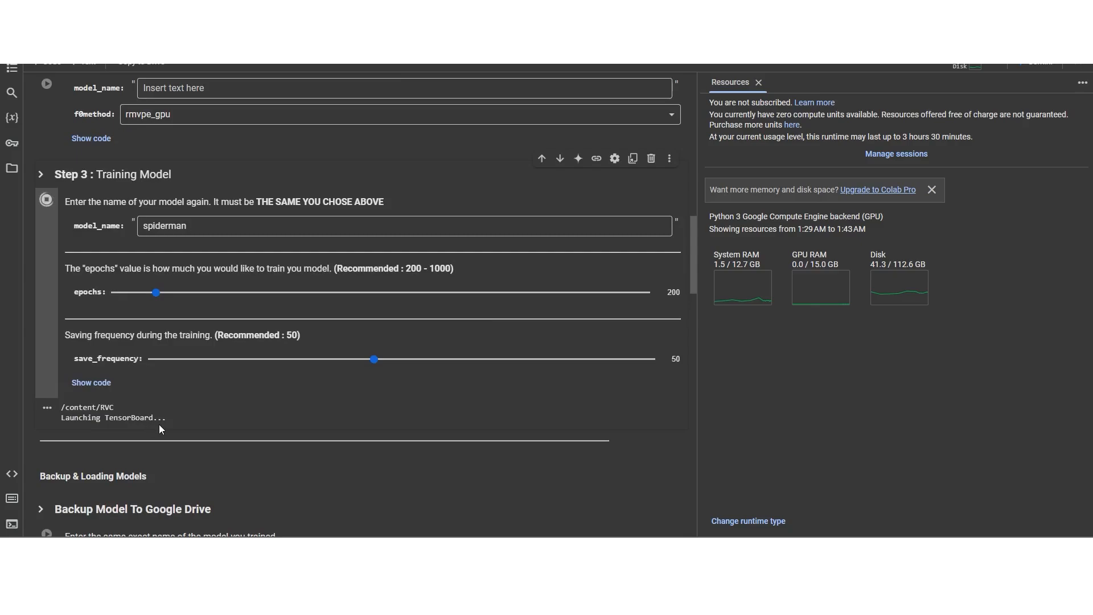
pyautogui.scroll(-2, 287, 452)
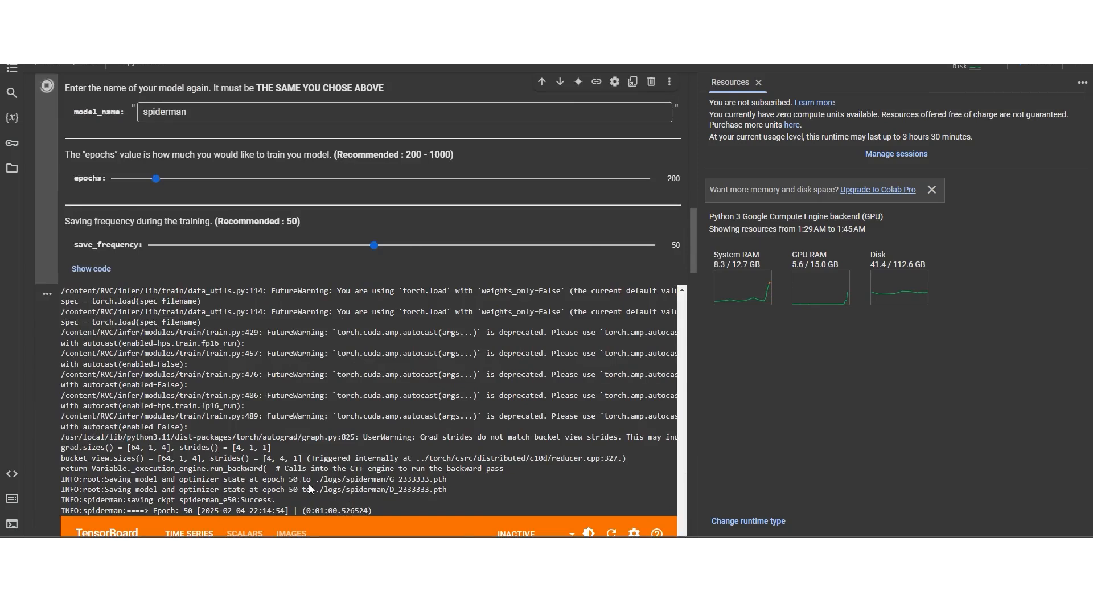
pyautogui.scroll(-1, 308, 484)
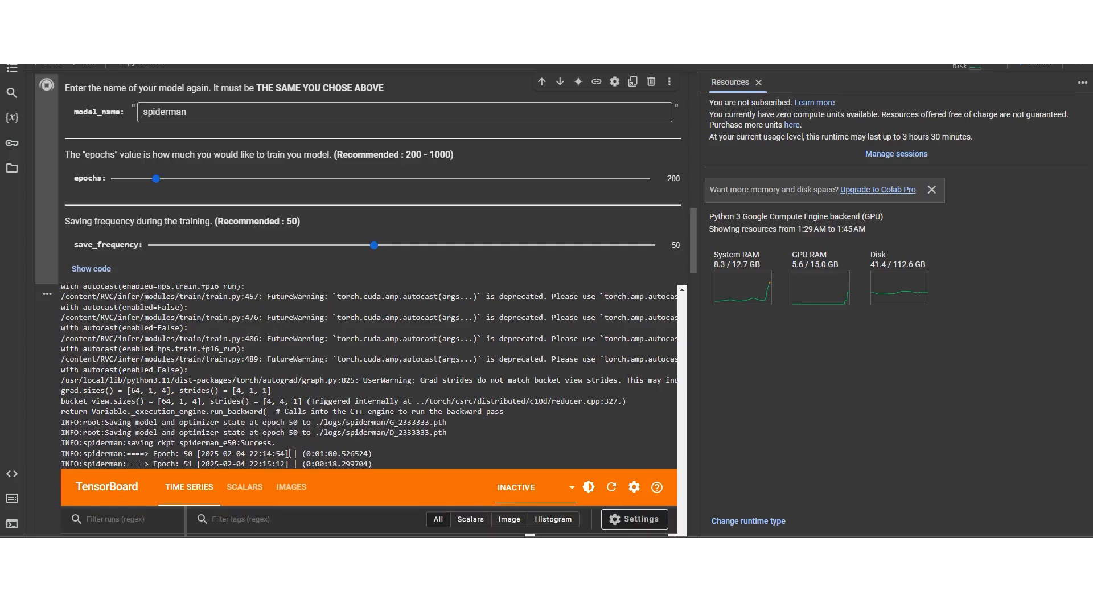